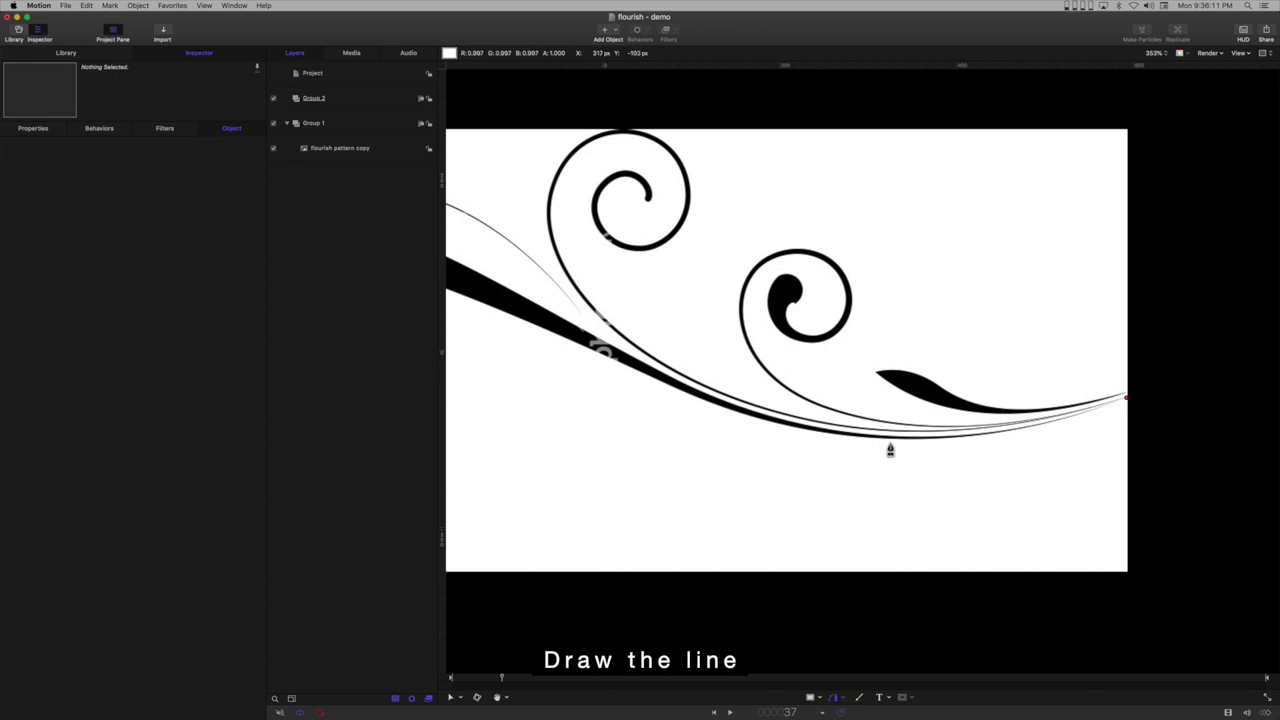
Step: Trace the thick main stem with smooth Bezier points at its lowest dip, its crest and its far-left edge, keeping the tangent handles horizontal or vertical
{"action": "left_click_drag", "start_coordinate": [910, 447], "coordinate": [789, 443]}
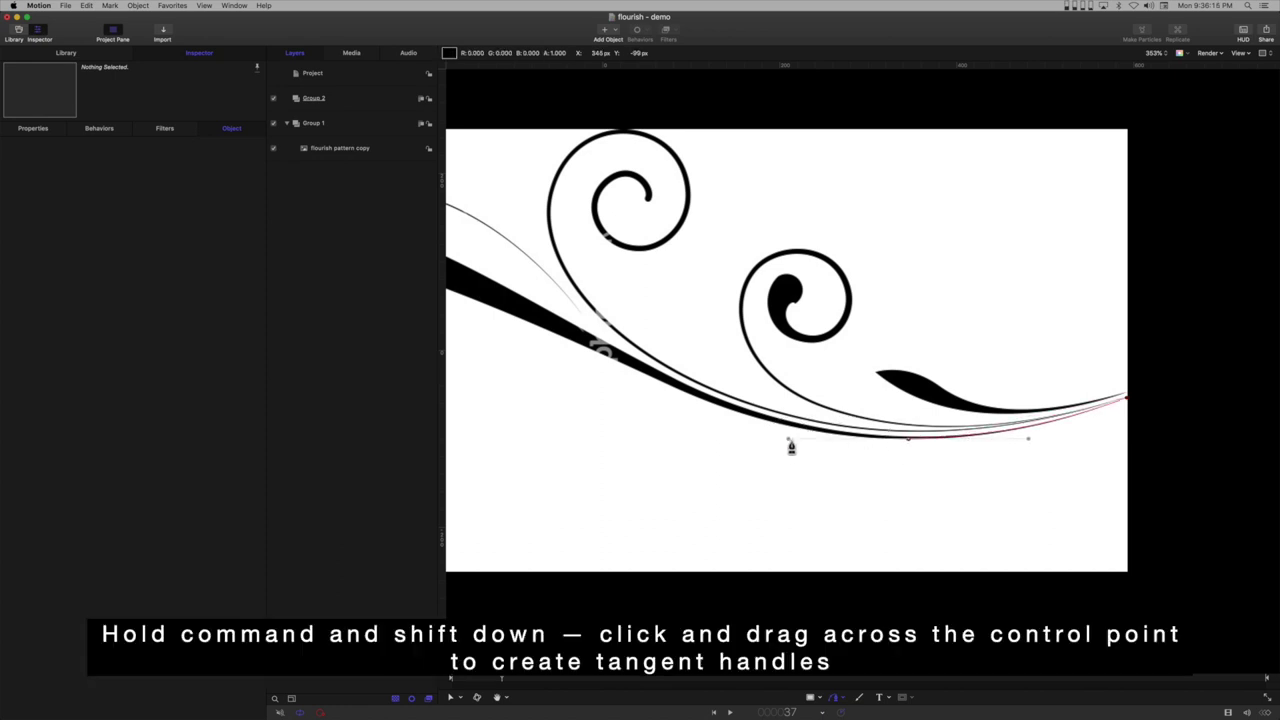
{"action": "left_click_drag", "start_coordinate": [681, 469], "coordinate": [1115, 523]}
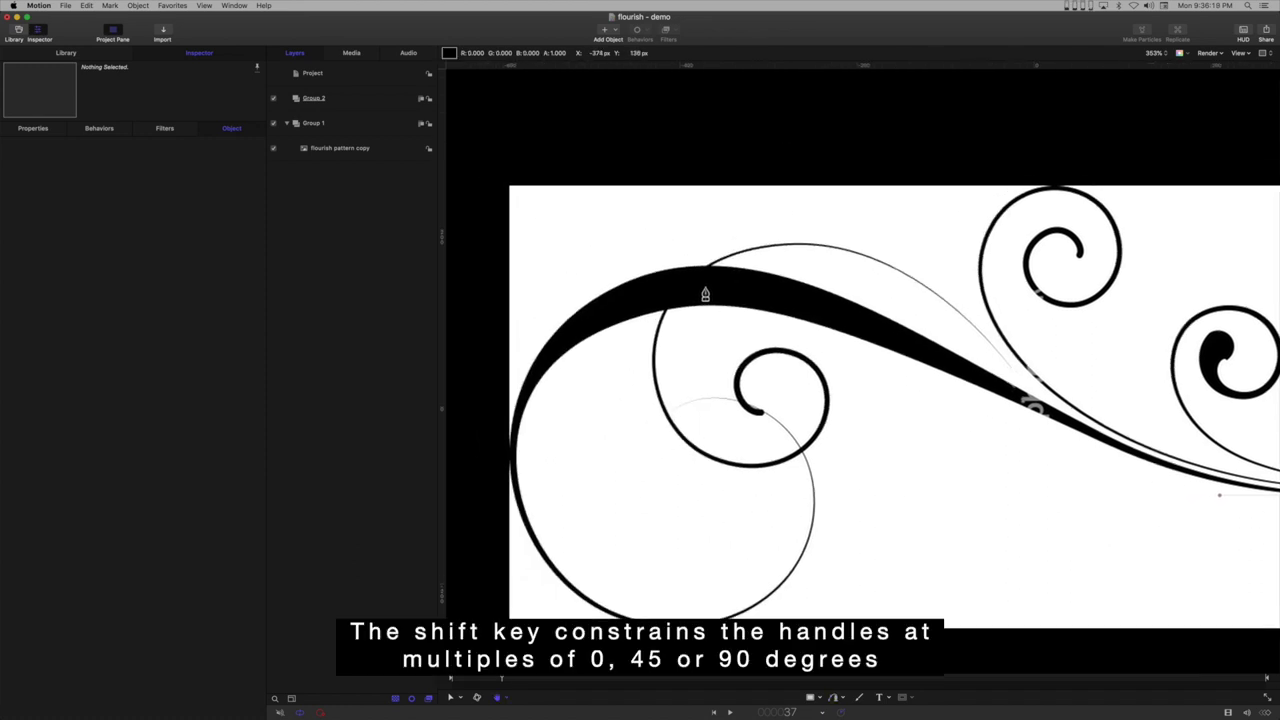
{"action": "left_click_drag", "start_coordinate": [705, 292], "coordinate": [561, 289]}
{"action": "left_click_drag", "start_coordinate": [764, 415], "coordinate": [923, 380]}
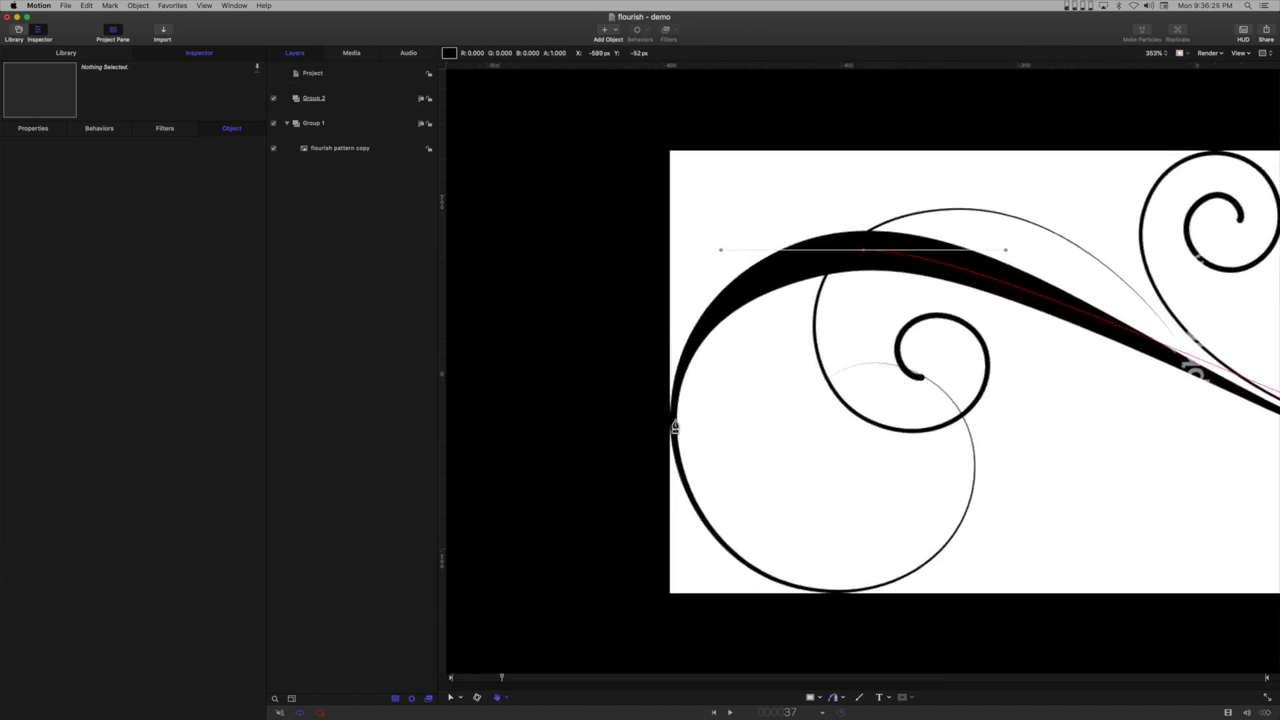
{"action": "left_click_drag", "start_coordinate": [675, 424], "coordinate": [672, 485]}
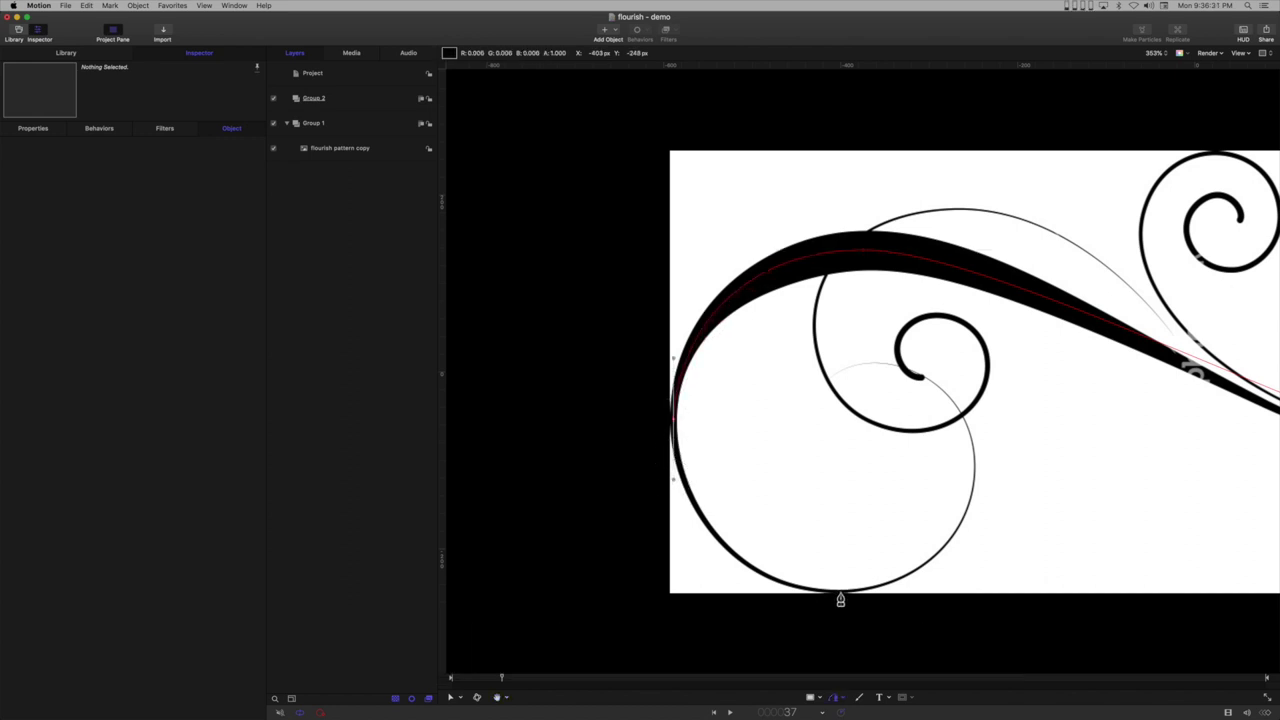
Step: Continue the Bezier path around the large loop with smooth points at its bottom, right side and inner top, ending where it meets the small scroll's stroke
{"action": "left_click_drag", "start_coordinate": [841, 596], "coordinate": [913, 597]}
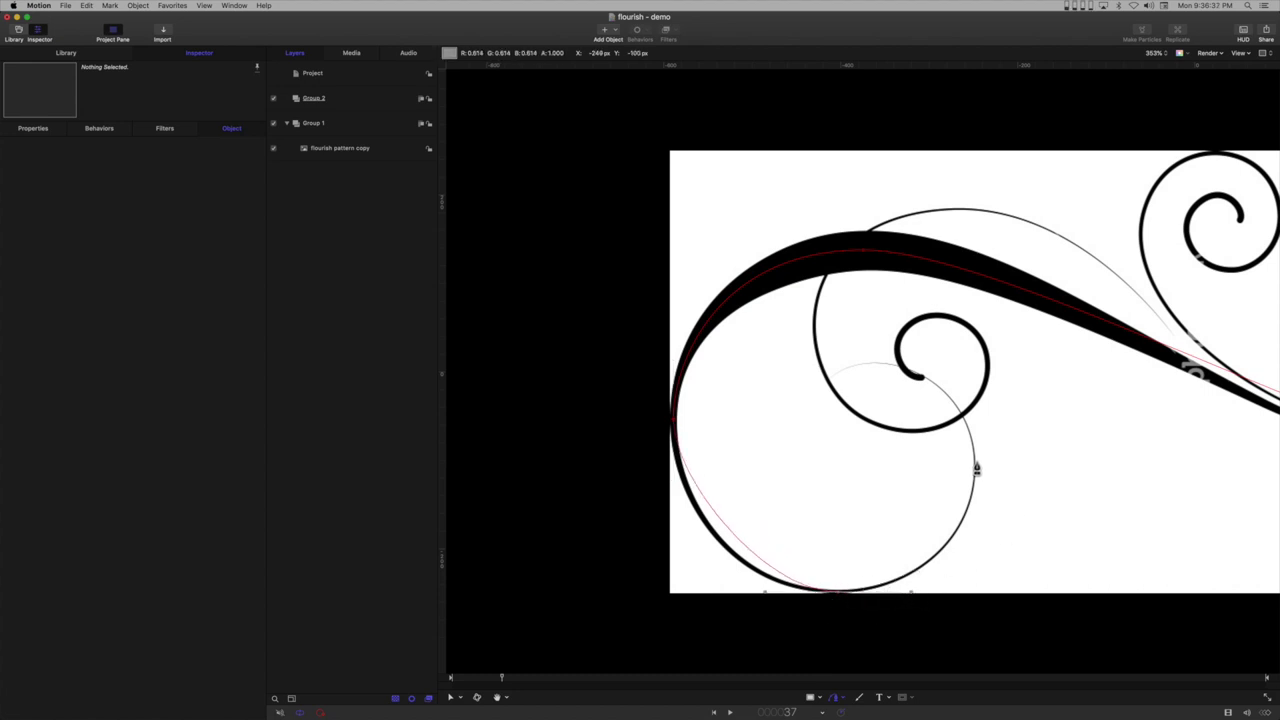
{"action": "left_click_drag", "start_coordinate": [975, 463], "coordinate": [977, 378]}
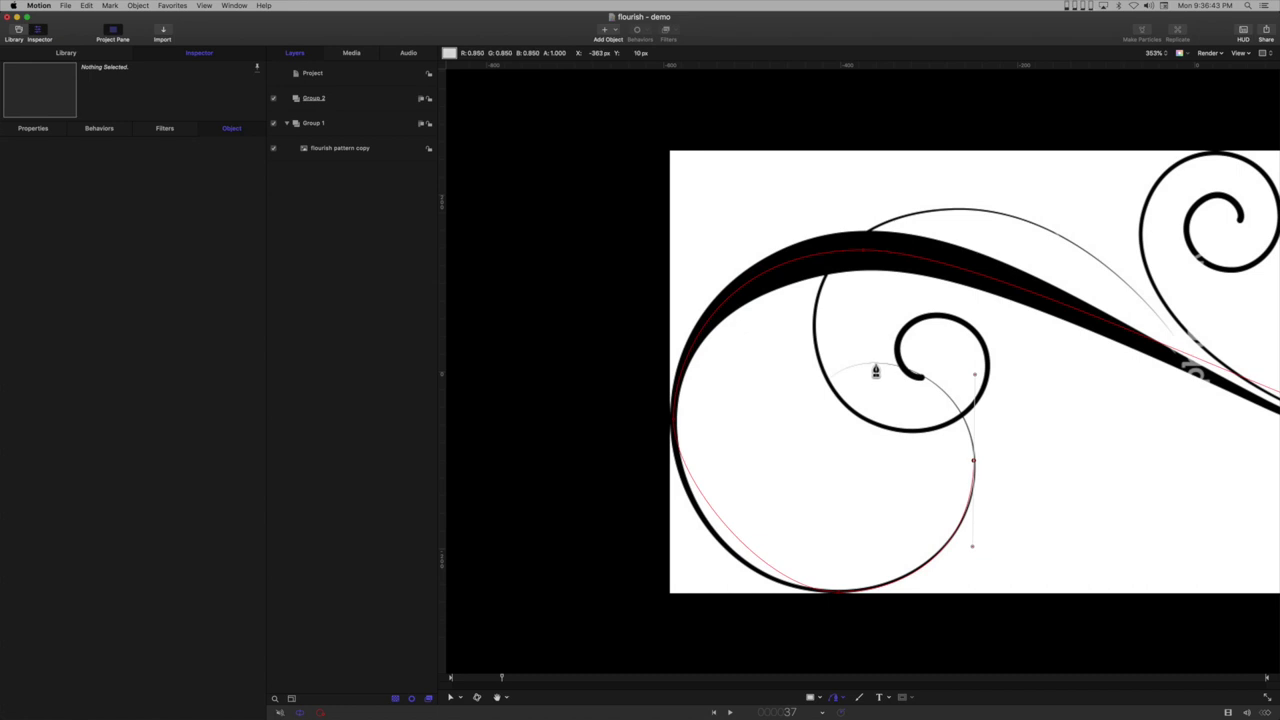
{"action": "left_click_drag", "start_coordinate": [874, 365], "coordinate": [850, 368]}
{"action": "left_click", "coordinate": [874, 363]}
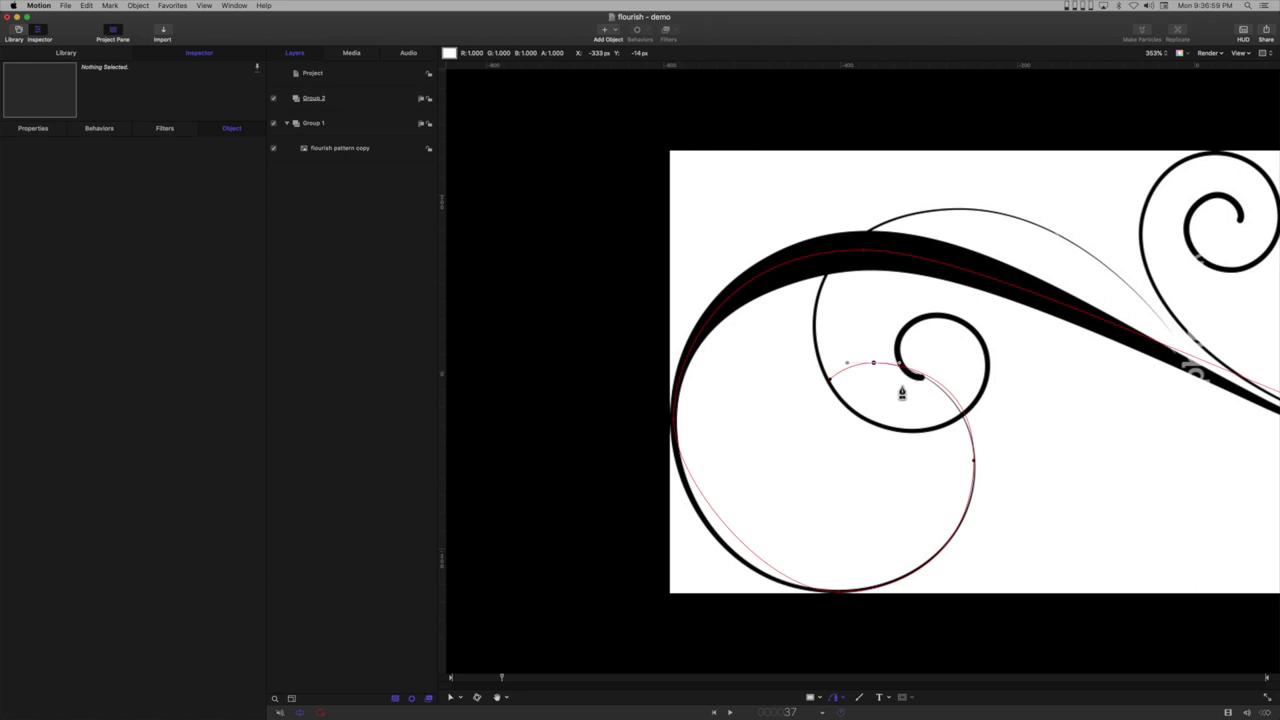
Step: Adjust the facing tangent handles of the loop's right-side and inner-top points so the curve follows the traced artwork
{"action": "scroll", "coordinate": [896, 390], "scroll_direction": "up", "scroll_amount": 5}
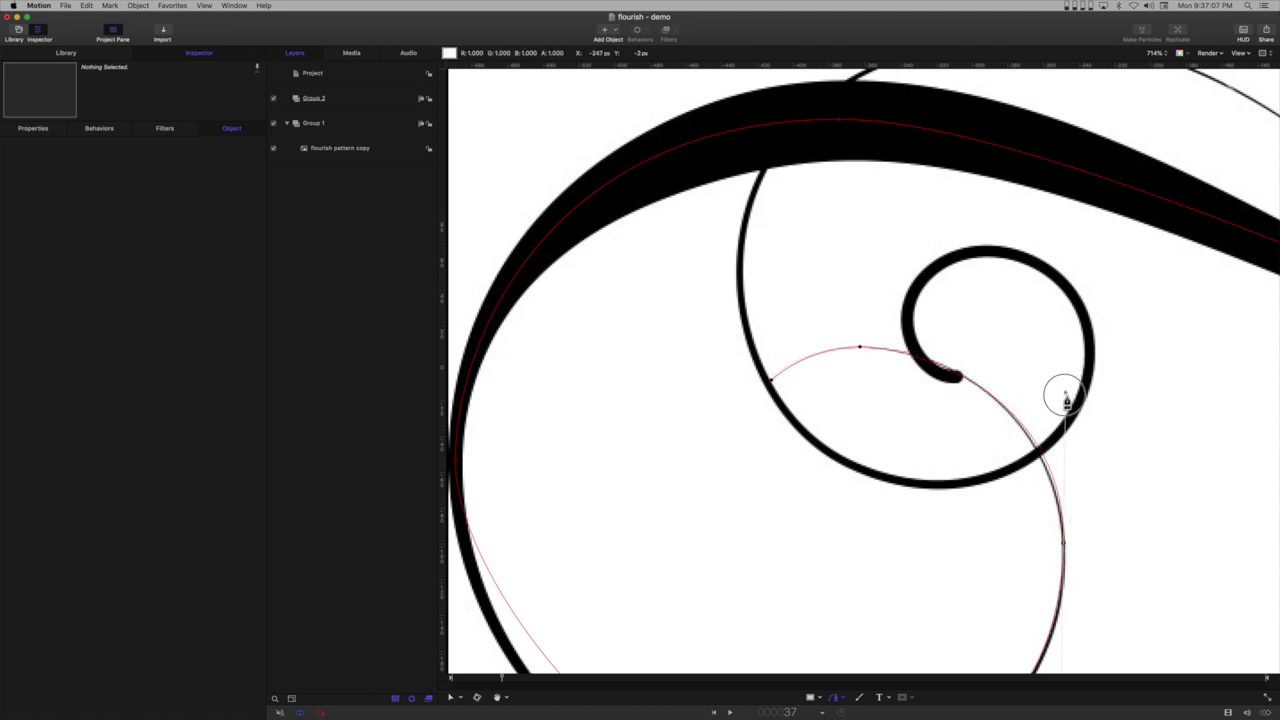
{"action": "left_click", "coordinate": [860, 347]}
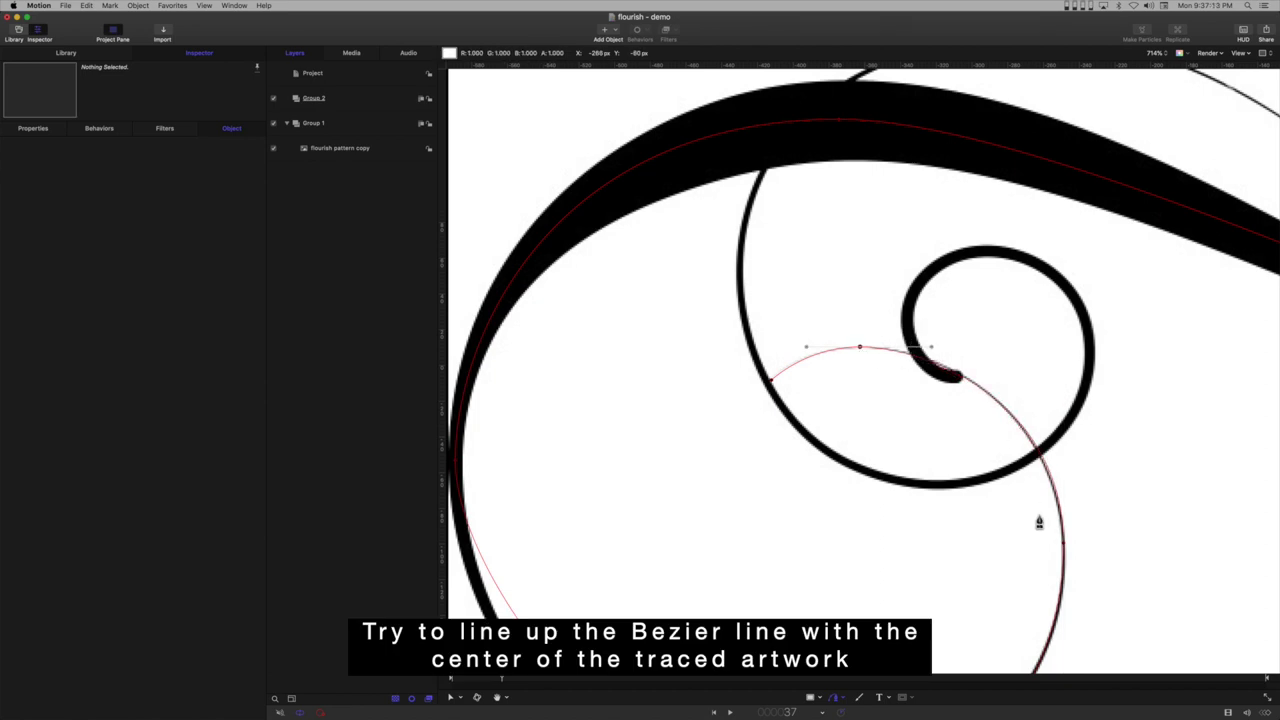
{"action": "left_click", "coordinate": [1064, 544]}
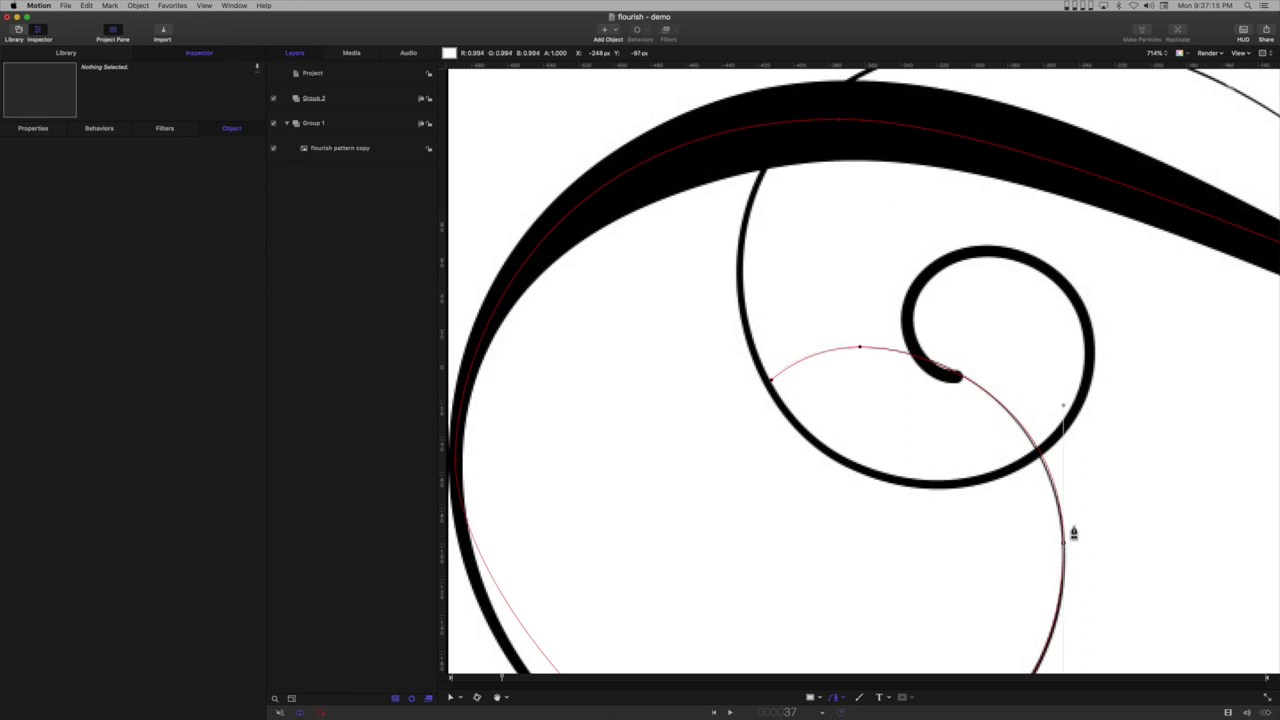
{"action": "left_click_drag", "start_coordinate": [1064, 408], "coordinate": [1062, 411]}
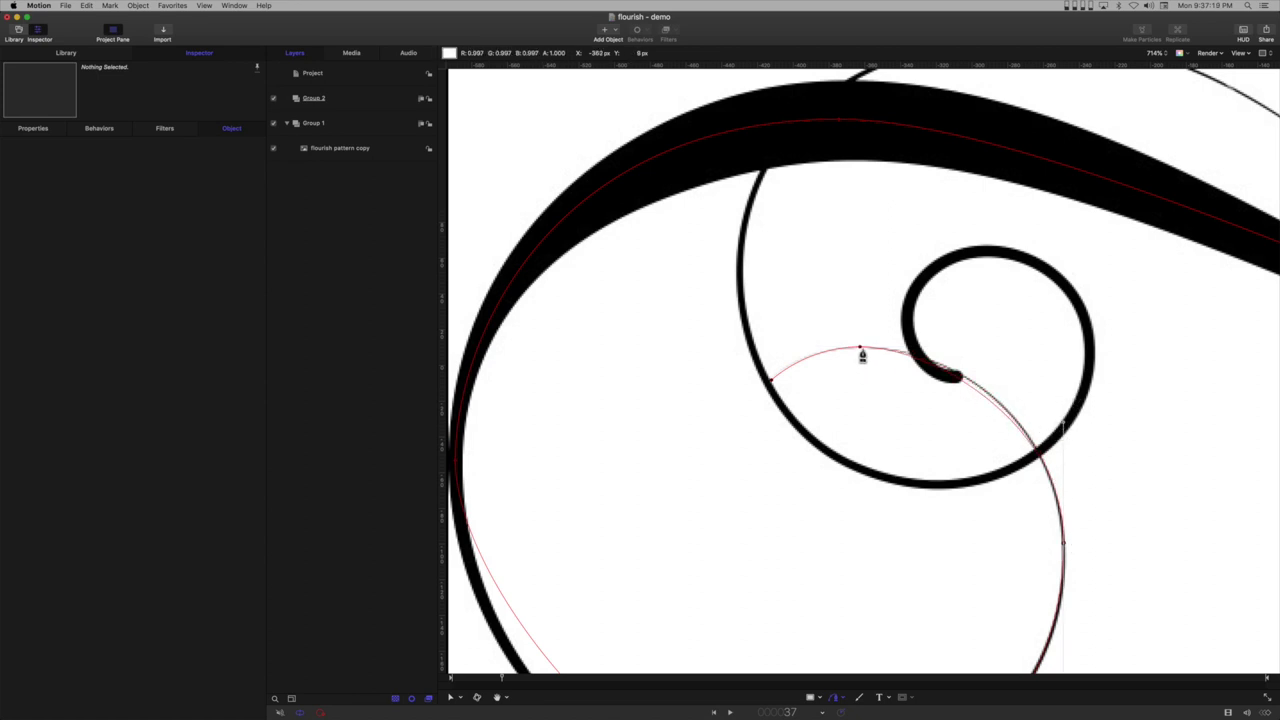
{"action": "left_click_drag", "start_coordinate": [860, 349], "coordinate": [912, 348]}
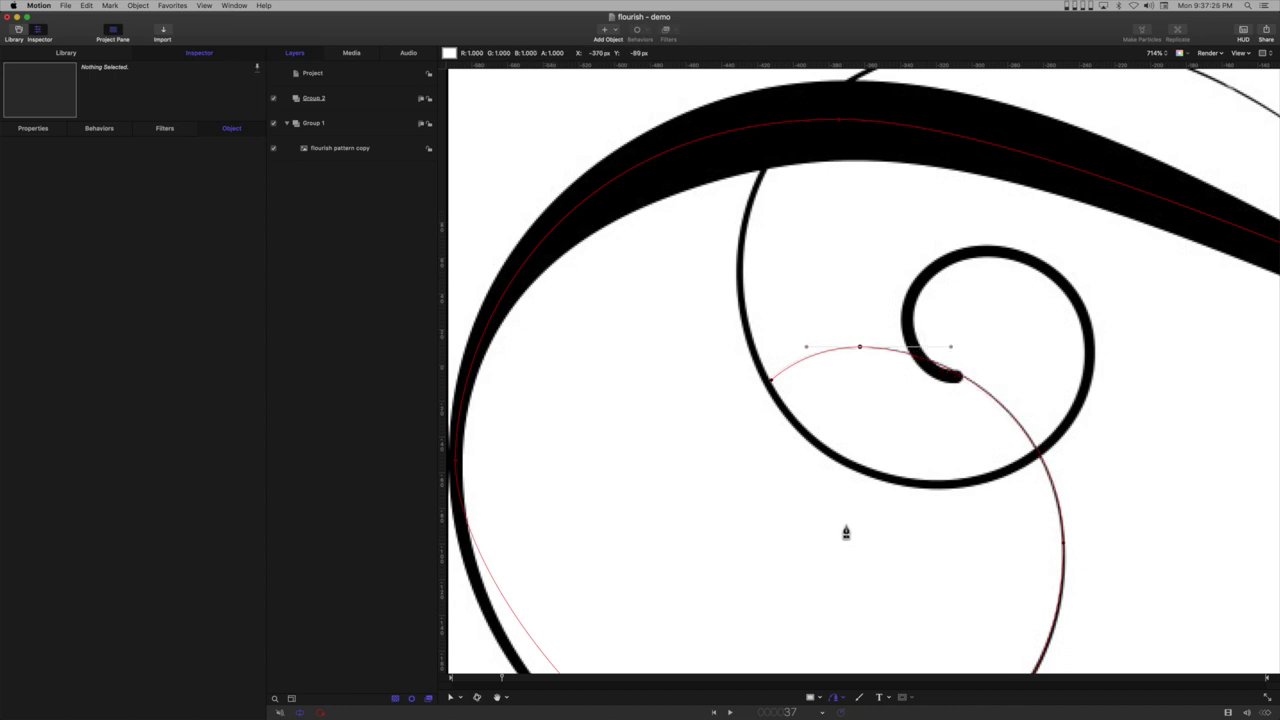
Step: Add tangent handles to the path's end point and shorten the adjacent inner-top handle to fit the loop's faint tail
{"action": "left_click", "coordinate": [771, 380]}
{"action": "left_click_drag", "start_coordinate": [786, 378], "coordinate": [792, 372]}
{"action": "left_click_drag", "start_coordinate": [804, 348], "coordinate": [825, 347]}
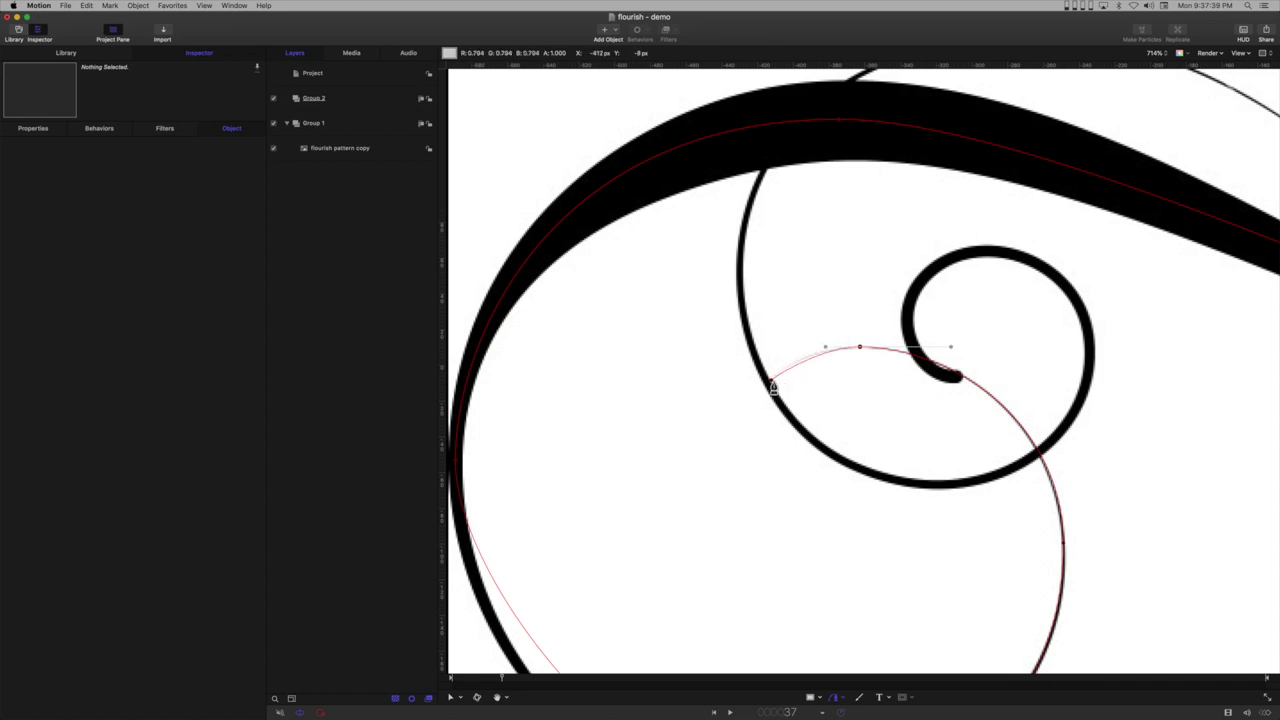
{"action": "left_click", "coordinate": [778, 383]}
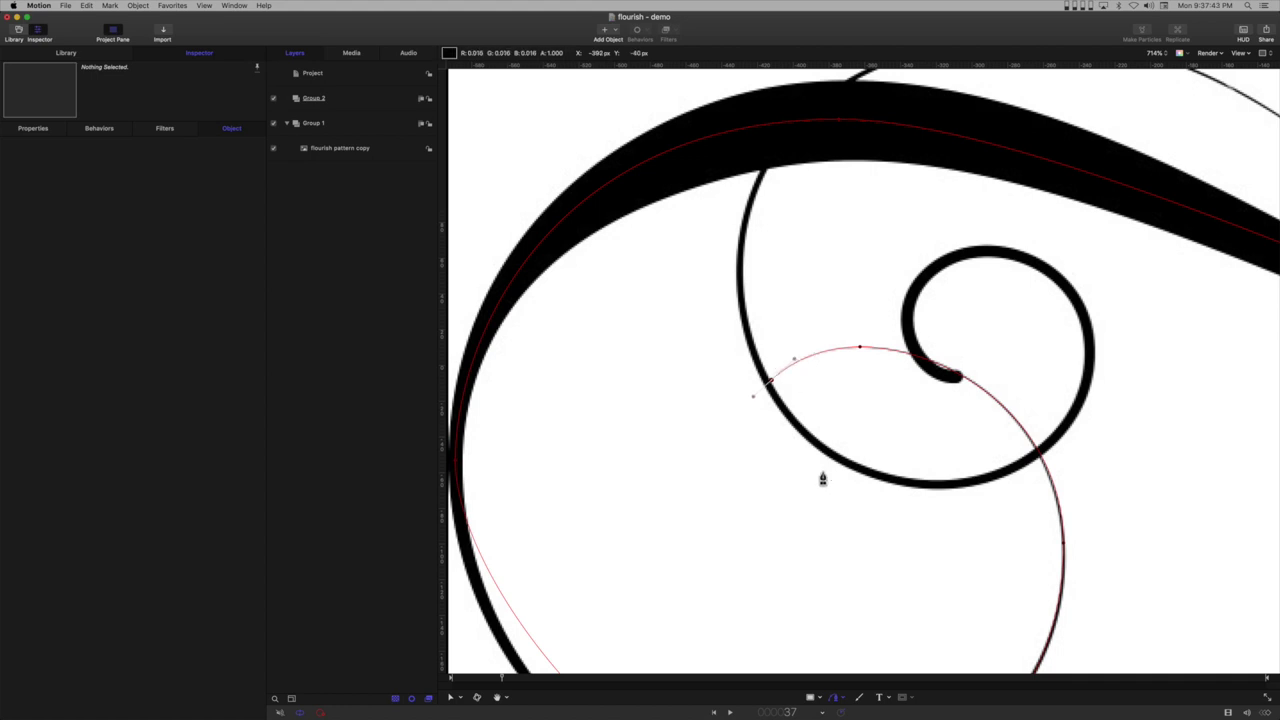
Step: Lengthen the outgoing handle of the loop's bottom point toward the left so the curve follows the loop's thicker left side
{"action": "left_click_drag", "start_coordinate": [887, 580], "coordinate": [971, 417]}
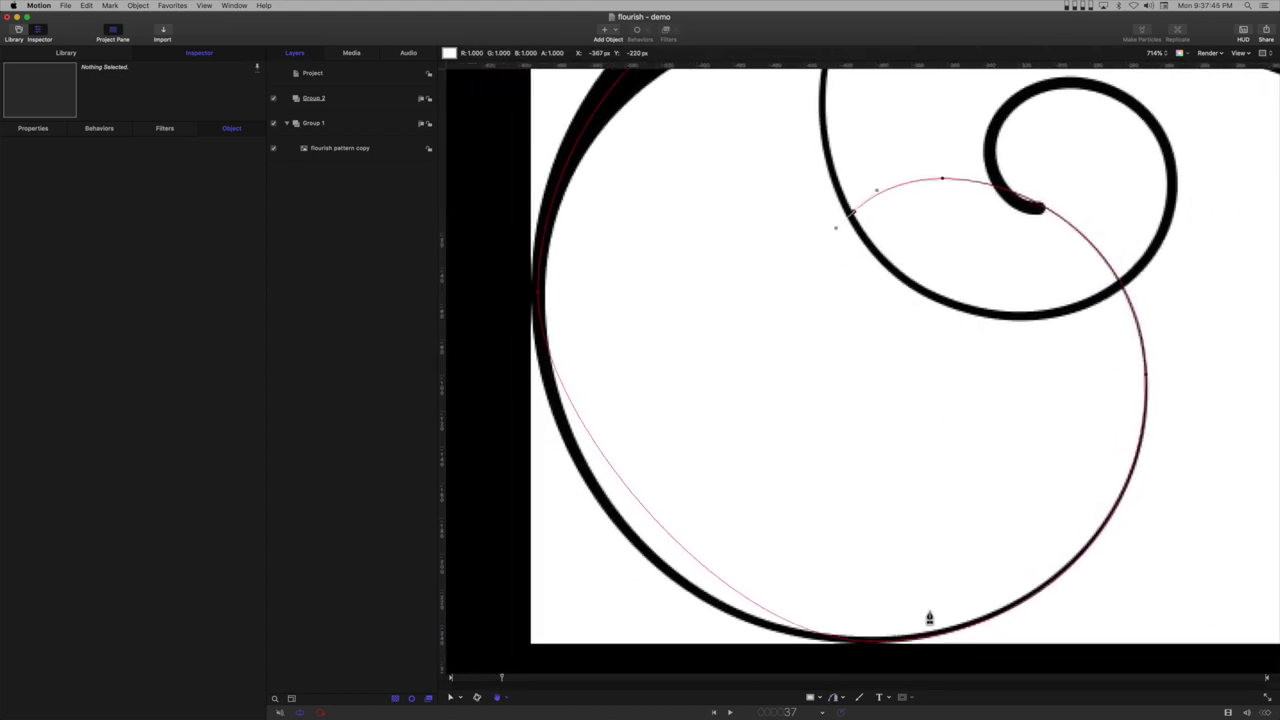
{"action": "left_click", "coordinate": [870, 641]}
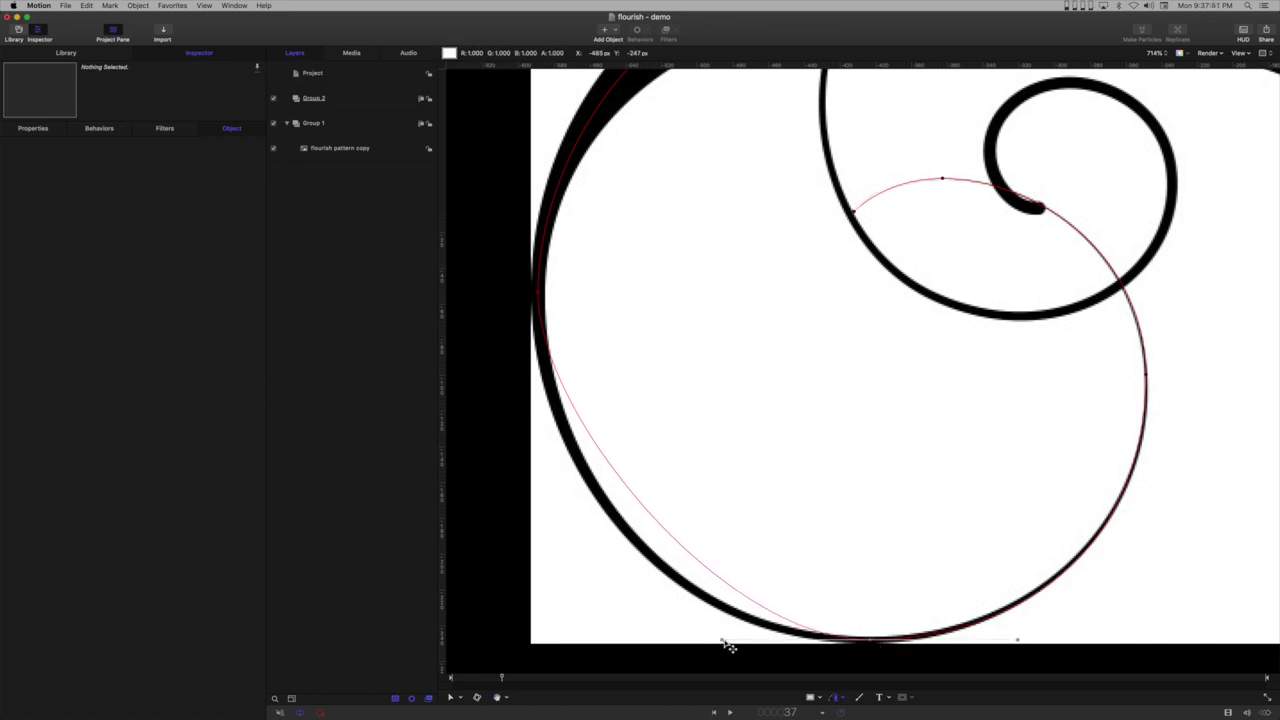
{"action": "left_click_drag", "start_coordinate": [724, 642], "coordinate": [626, 643]}
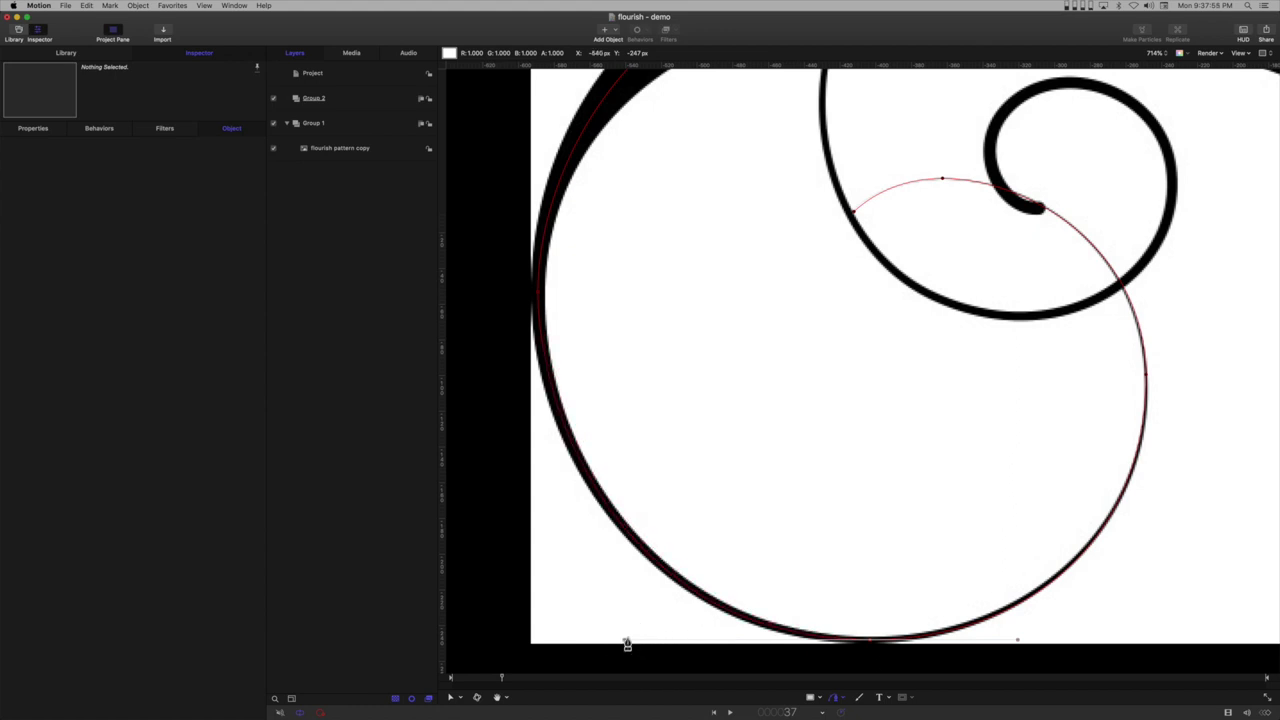
Step: Adjust the handles of the stem's dip and crest points until the Bezier line runs through the center of the thick stem
{"action": "left_click_drag", "start_coordinate": [774, 391], "coordinate": [683, 583]}
{"action": "left_click_drag", "start_coordinate": [990, 388], "coordinate": [665, 350]}
{"action": "left_click_drag", "start_coordinate": [1004, 411], "coordinate": [974, 420]}
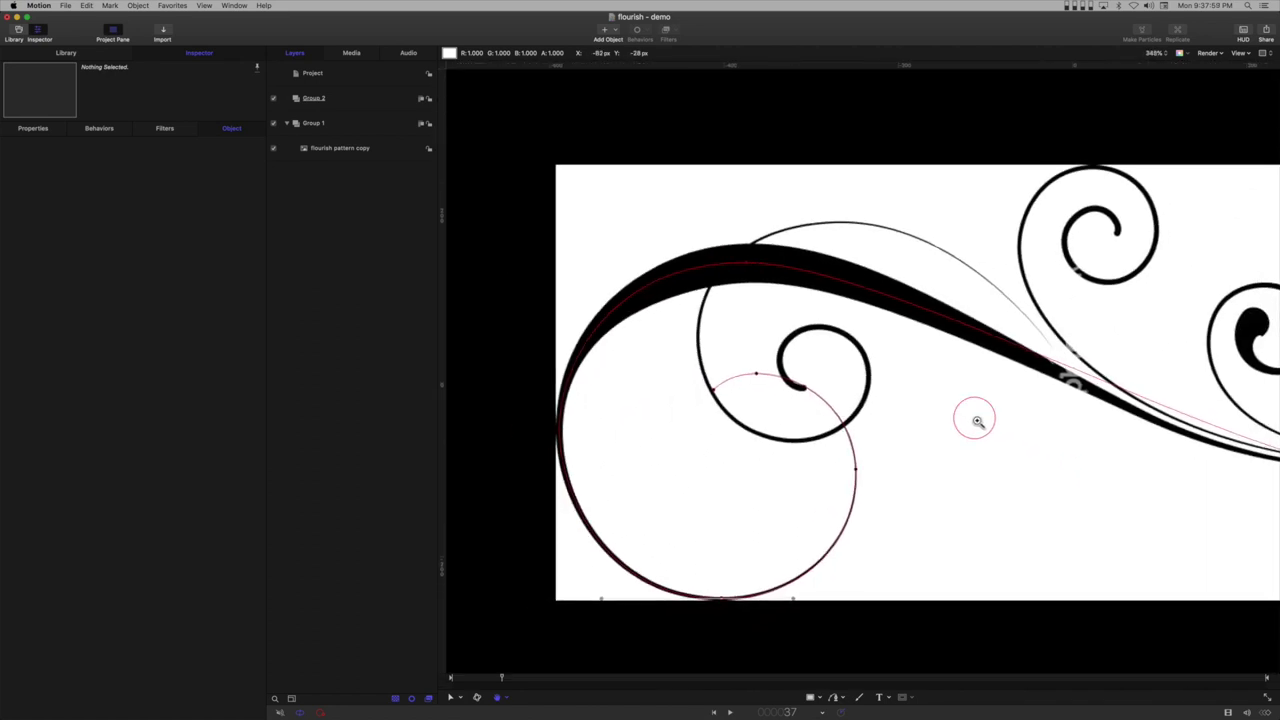
{"action": "left_click_drag", "start_coordinate": [1031, 449], "coordinate": [816, 456]}
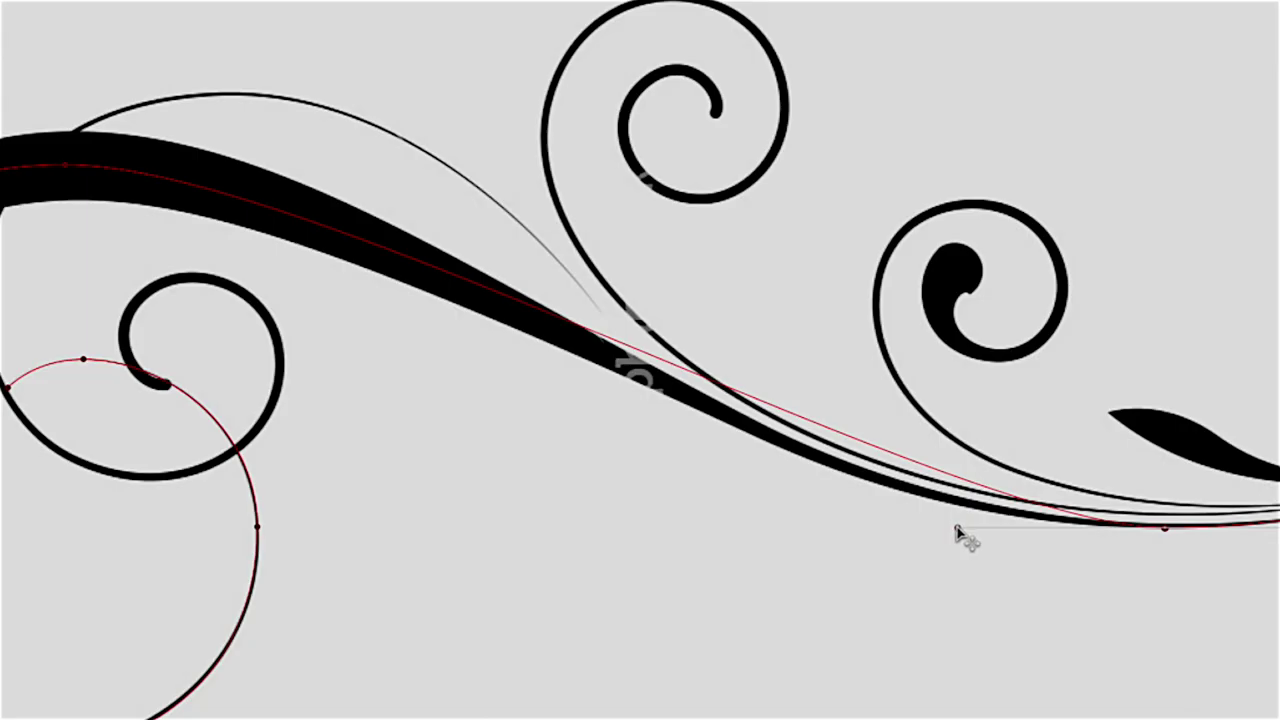
{"action": "left_click_drag", "start_coordinate": [1044, 476], "coordinate": [933, 475]}
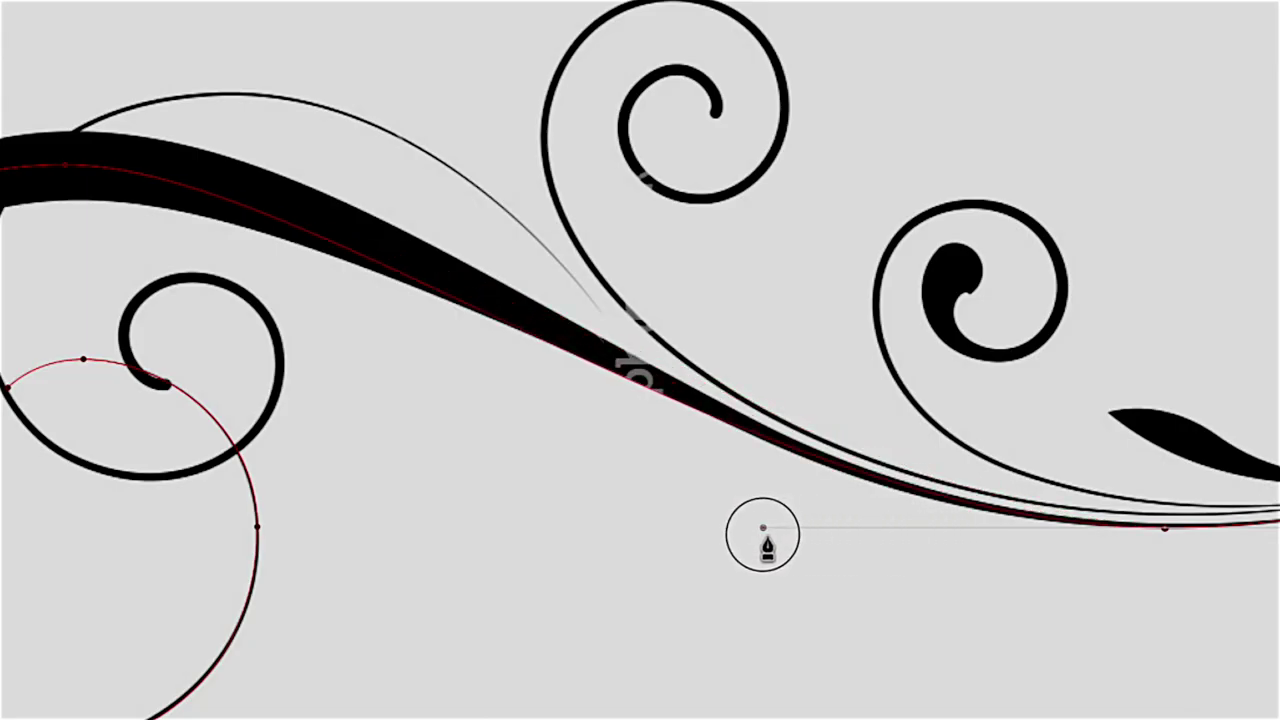
{"action": "left_click", "coordinate": [762, 528]}
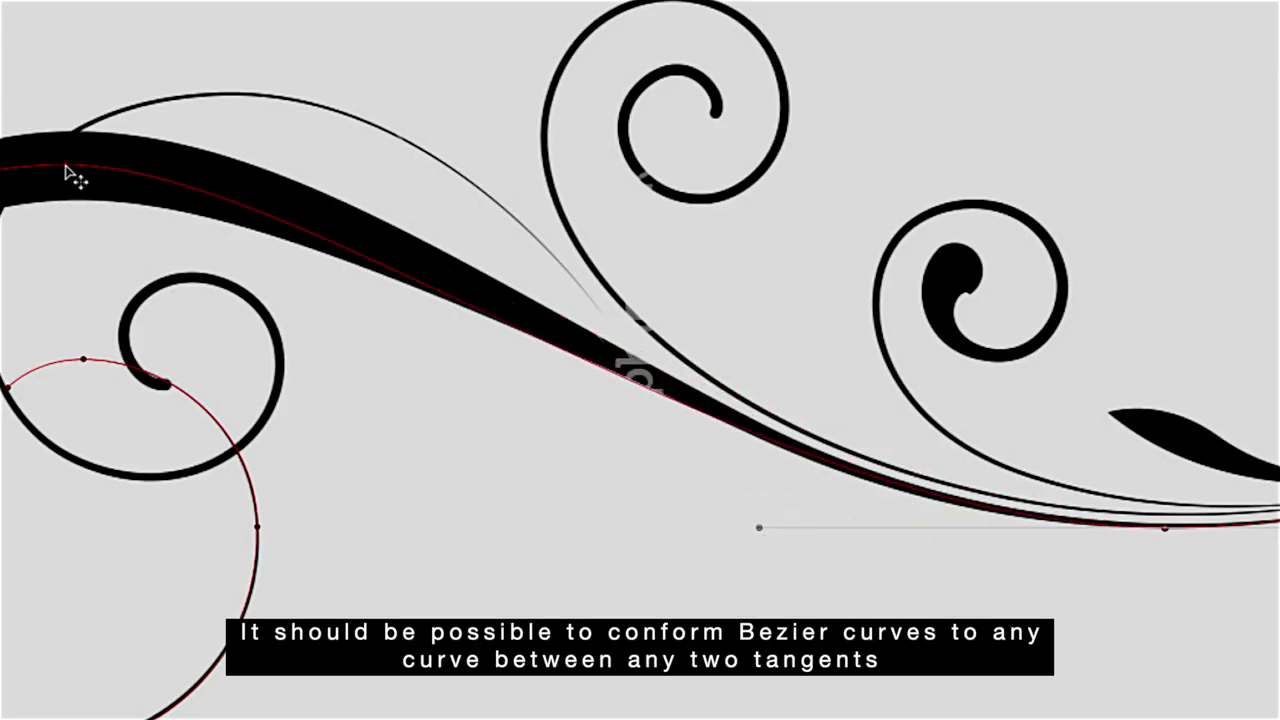
{"action": "left_click_drag", "start_coordinate": [66, 168], "coordinate": [434, 165]}
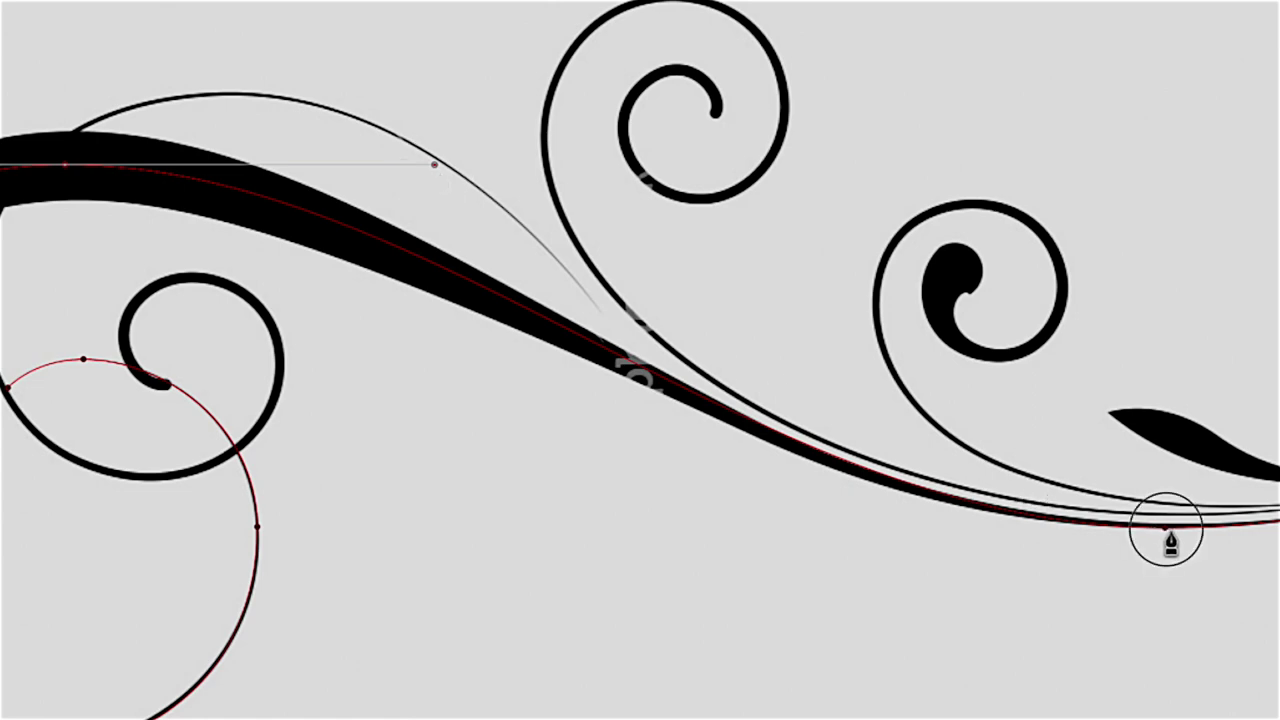
{"action": "left_click_drag", "start_coordinate": [1170, 532], "coordinate": [724, 530]}
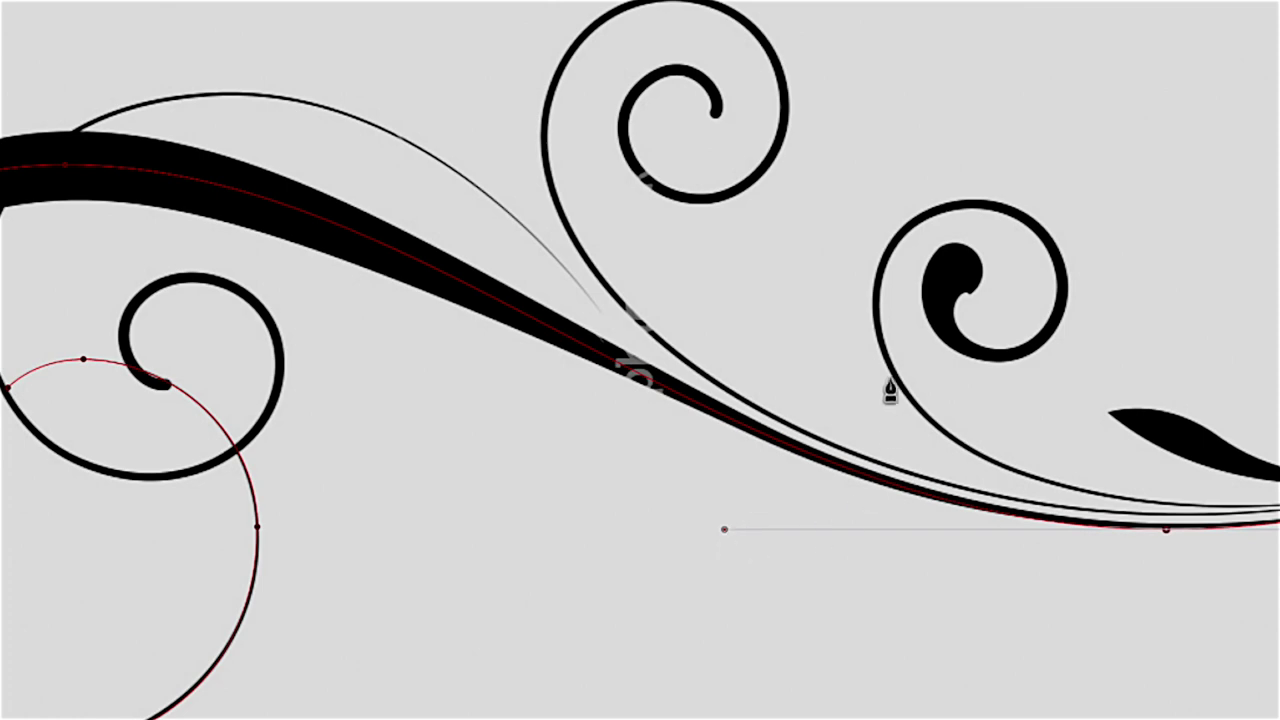
{"action": "left_click_drag", "start_coordinate": [854, 372], "coordinate": [398, 408]}
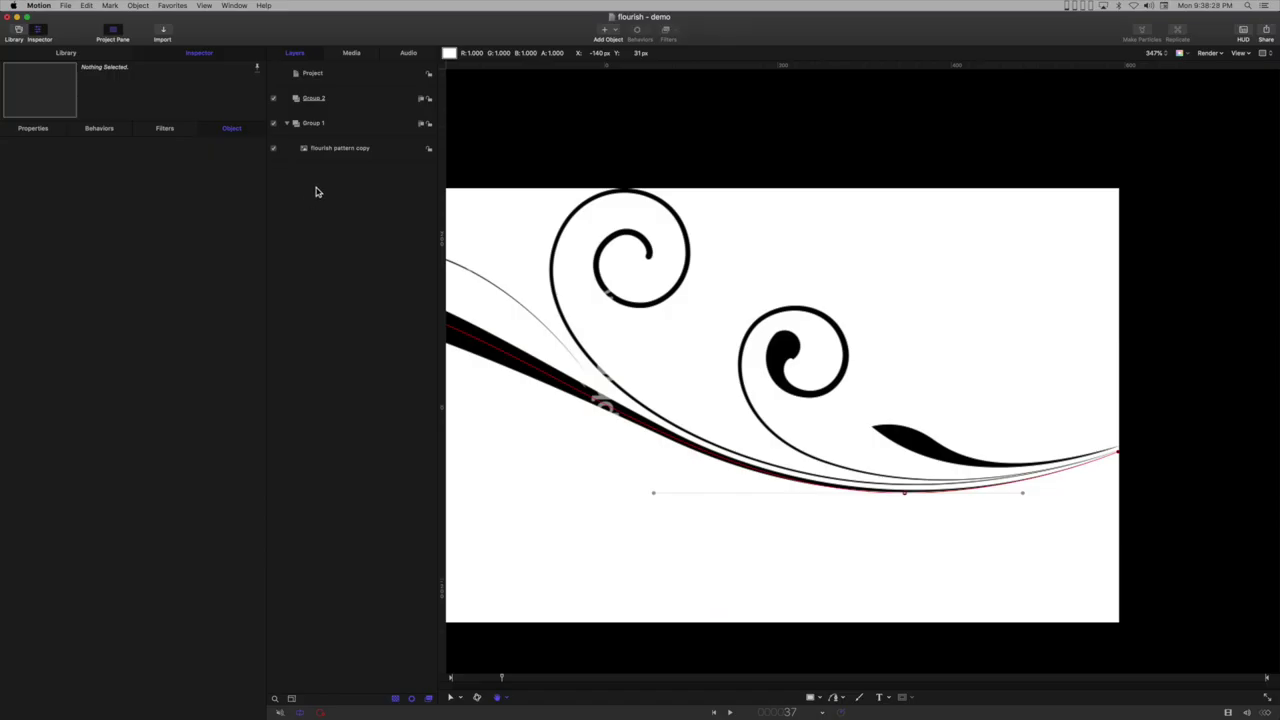
Step: Finish the Bezier path as an open shape and set its outline brush type to Airbrush
{"action": "key", "text": "Return"}
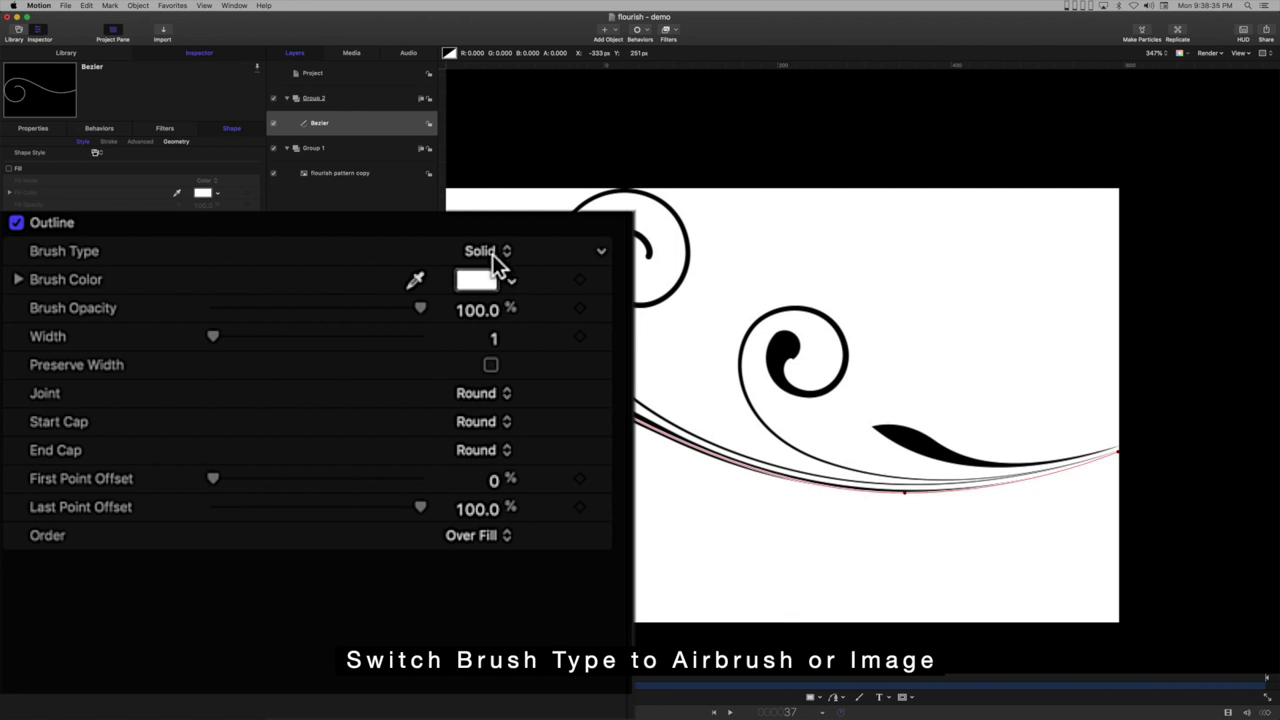
{"action": "left_click", "coordinate": [492, 254]}
{"action": "left_click", "coordinate": [490, 278]}
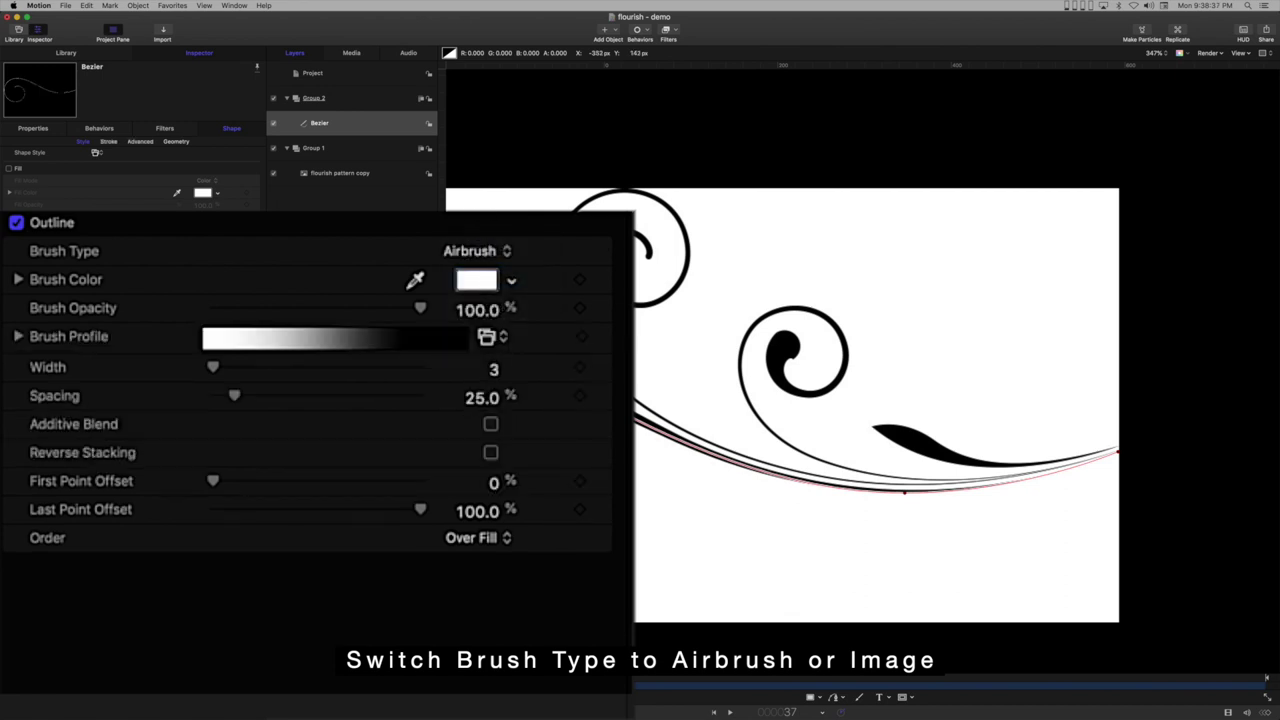
Step: Tighten the brush profile's soft edge with its stops at 53.47% and 56.26%, and set the brush spacing to 5%
{"action": "left_click", "coordinate": [18, 337]}
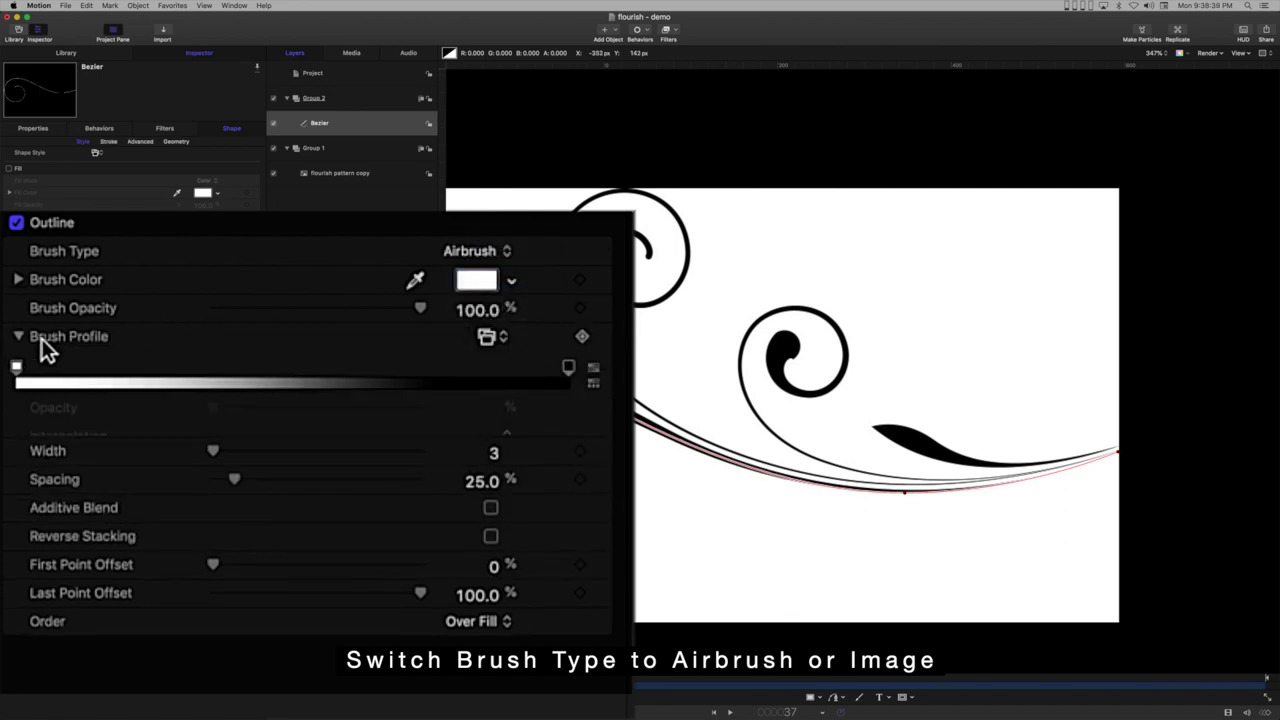
{"action": "left_click_drag", "start_coordinate": [22, 372], "coordinate": [322, 372]}
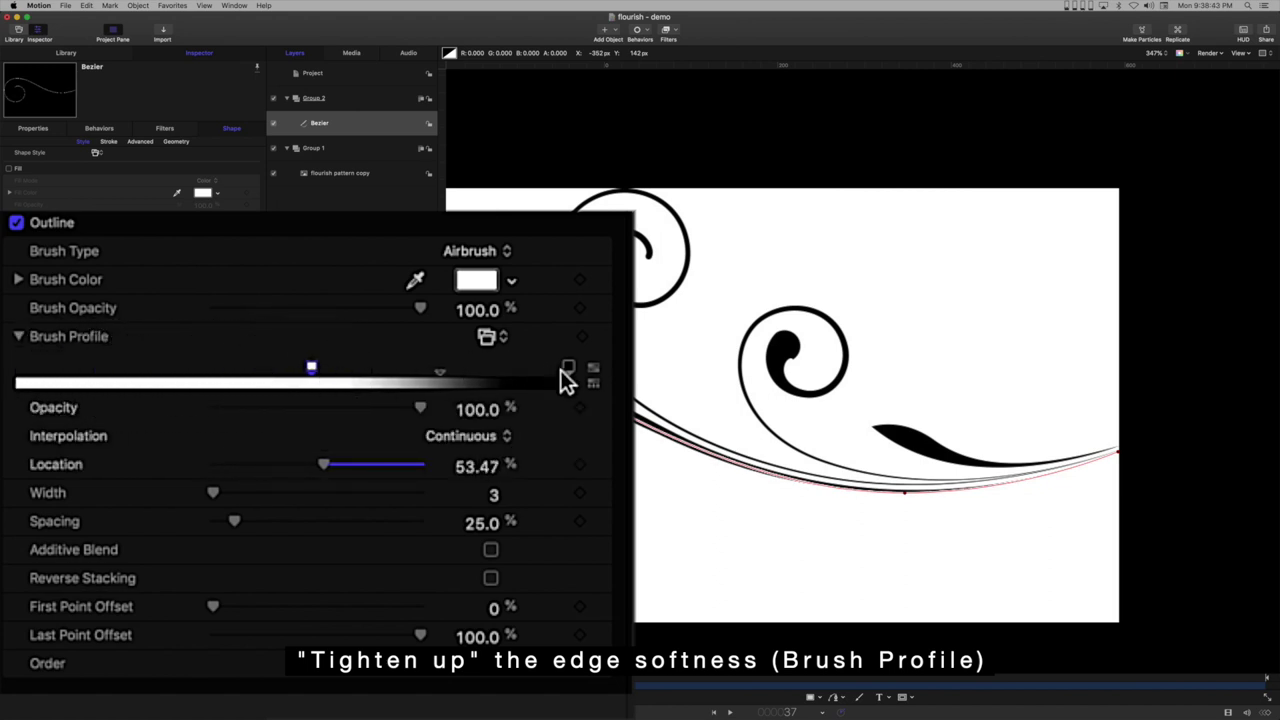
{"action": "left_click_drag", "start_coordinate": [570, 368], "coordinate": [326, 369]}
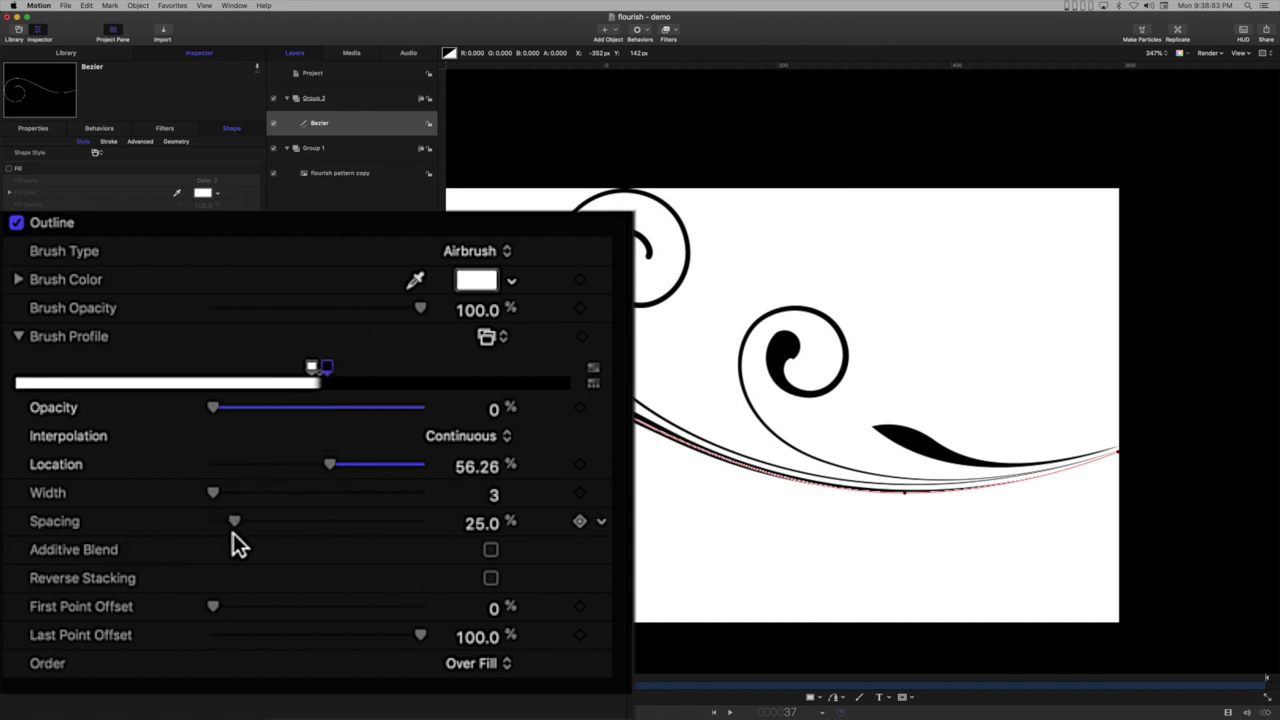
{"action": "left_click_drag", "start_coordinate": [238, 523], "coordinate": [183, 531]}
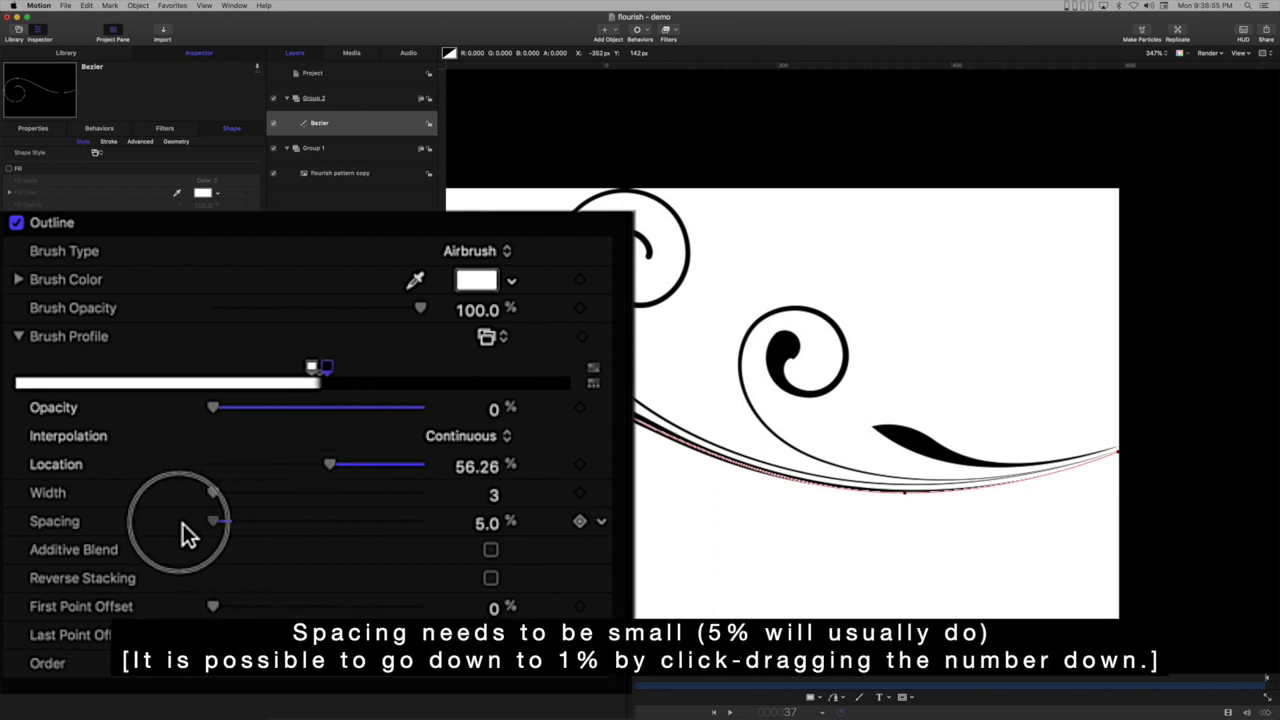
Step: Change the outline's brush color from the color wheel to a bright blue
{"action": "left_click", "coordinate": [480, 282]}
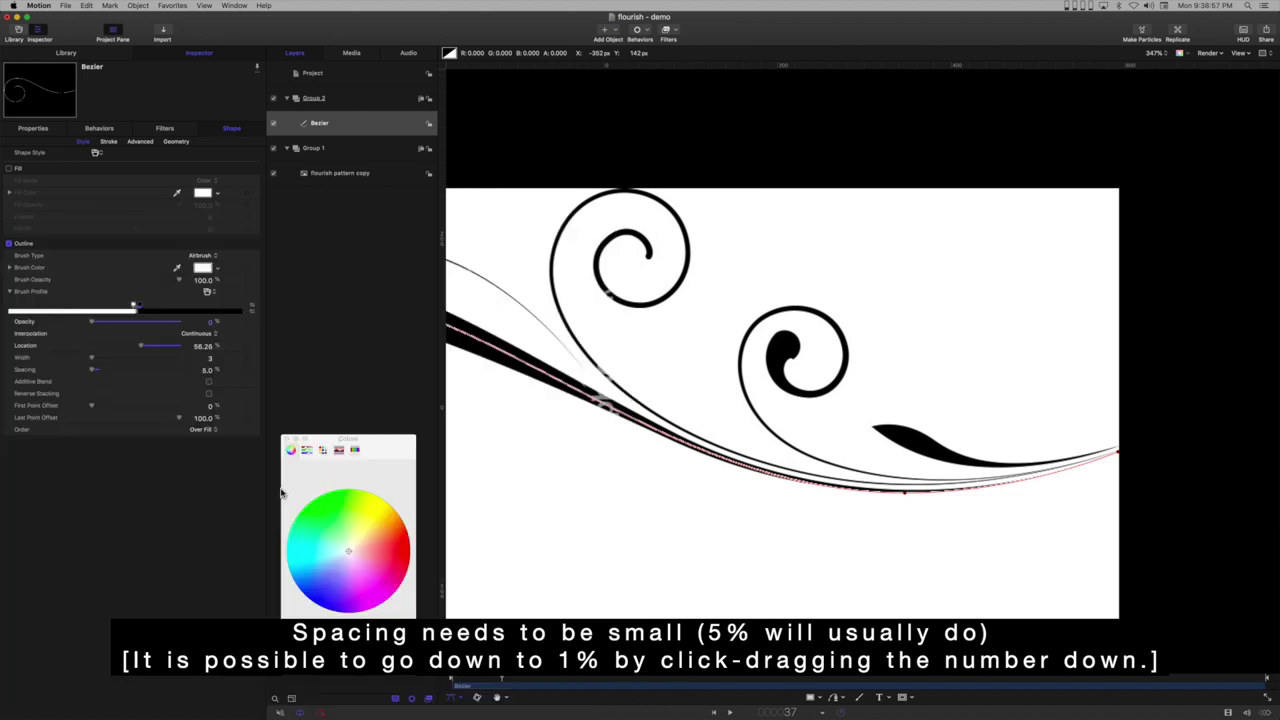
{"action": "left_click", "coordinate": [301, 565]}
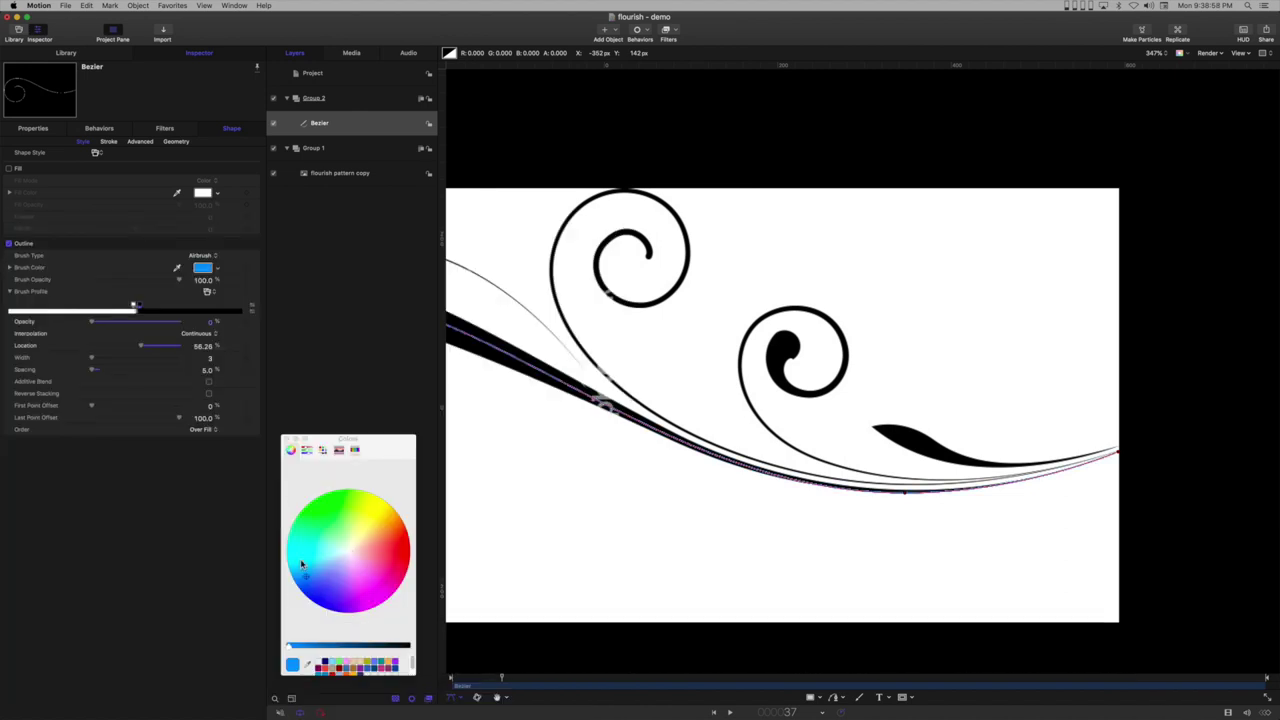
{"action": "left_click", "coordinate": [285, 439]}
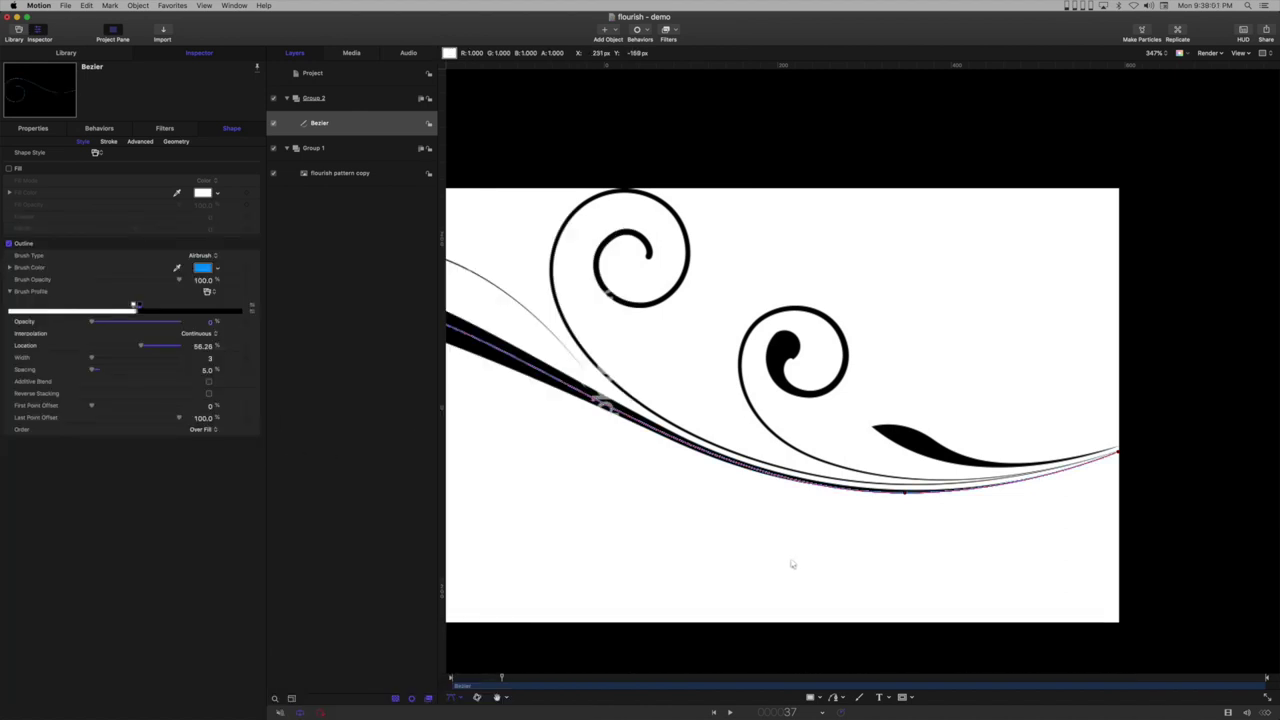
Step: With the Stroke tool, add a width control at the stem's crest and widen the outline to cover the thick black stem
{"action": "mouse_move", "coordinate": [578, 516]}
{"action": "left_mouse_down"}
{"action": "mouse_move", "coordinate": [957, 572]}
{"action": "mouse_move", "coordinate": [994, 549]}
{"action": "mouse_move", "coordinate": [1003, 480]}
{"action": "mouse_move", "coordinate": [960, 457]}
{"action": "left_mouse_up"}
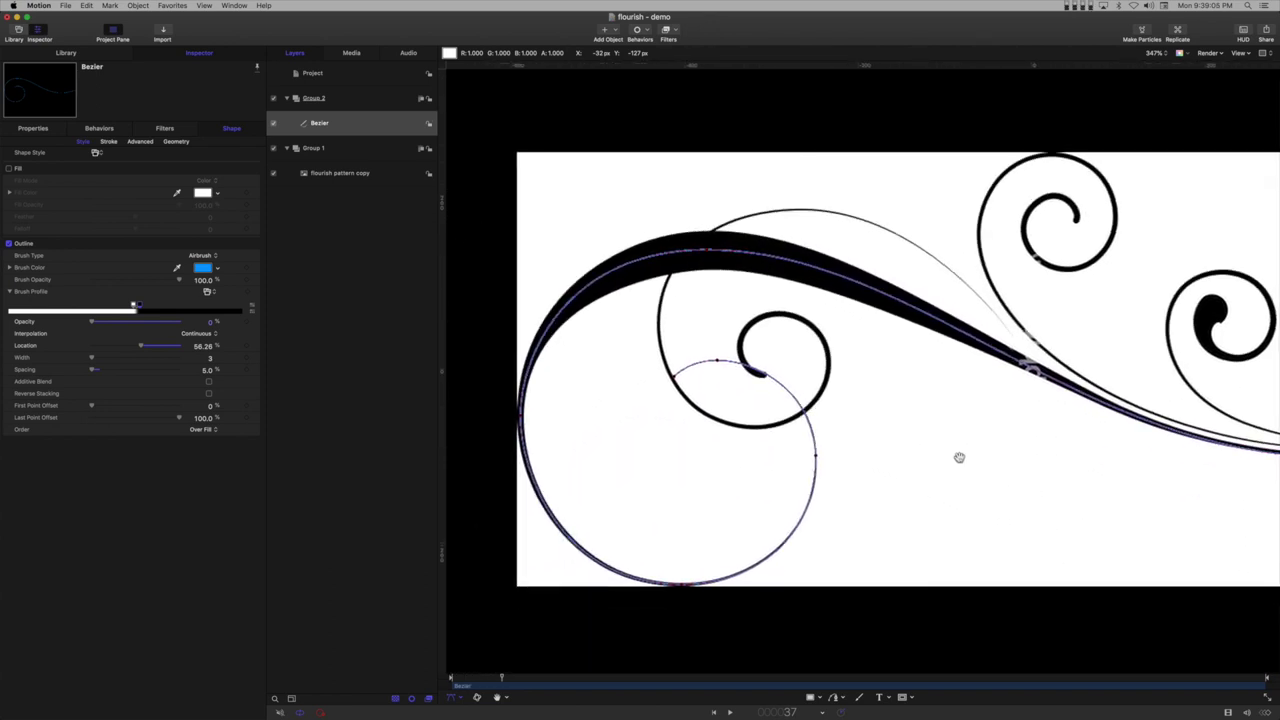
{"action": "key", "text": "z"}
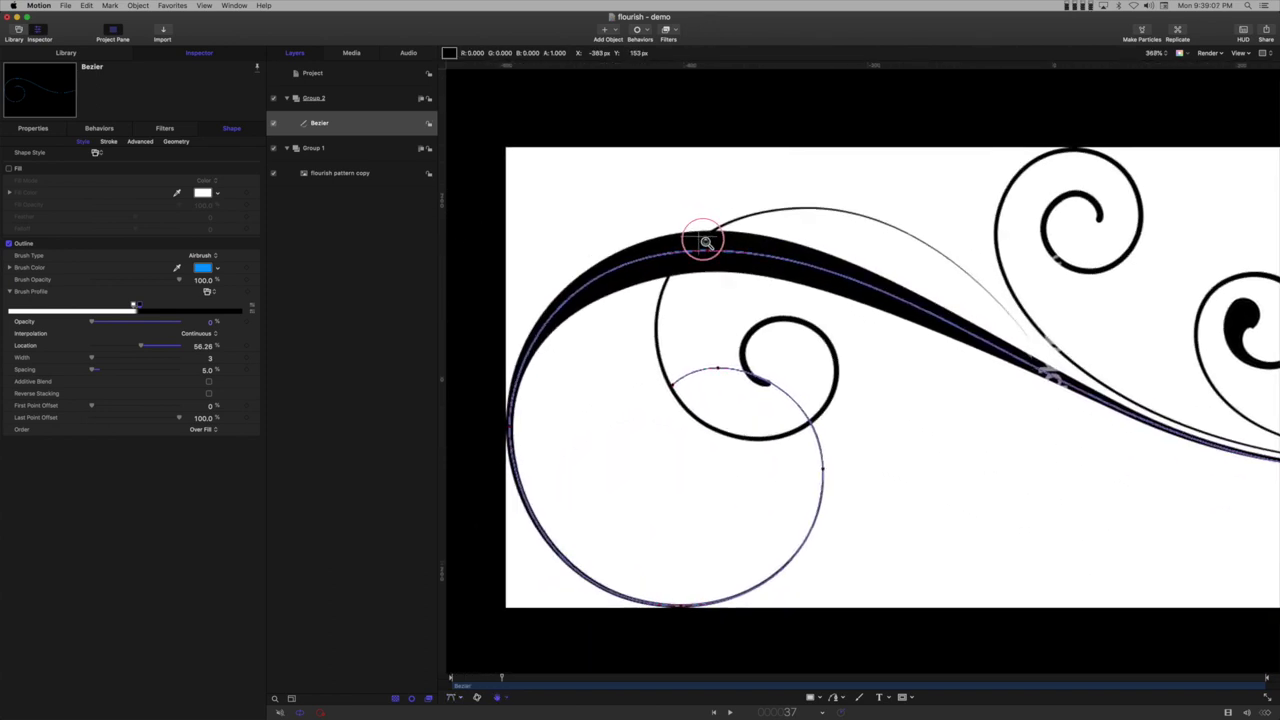
{"action": "left_click_drag", "start_coordinate": [700, 243], "coordinate": [750, 278]}
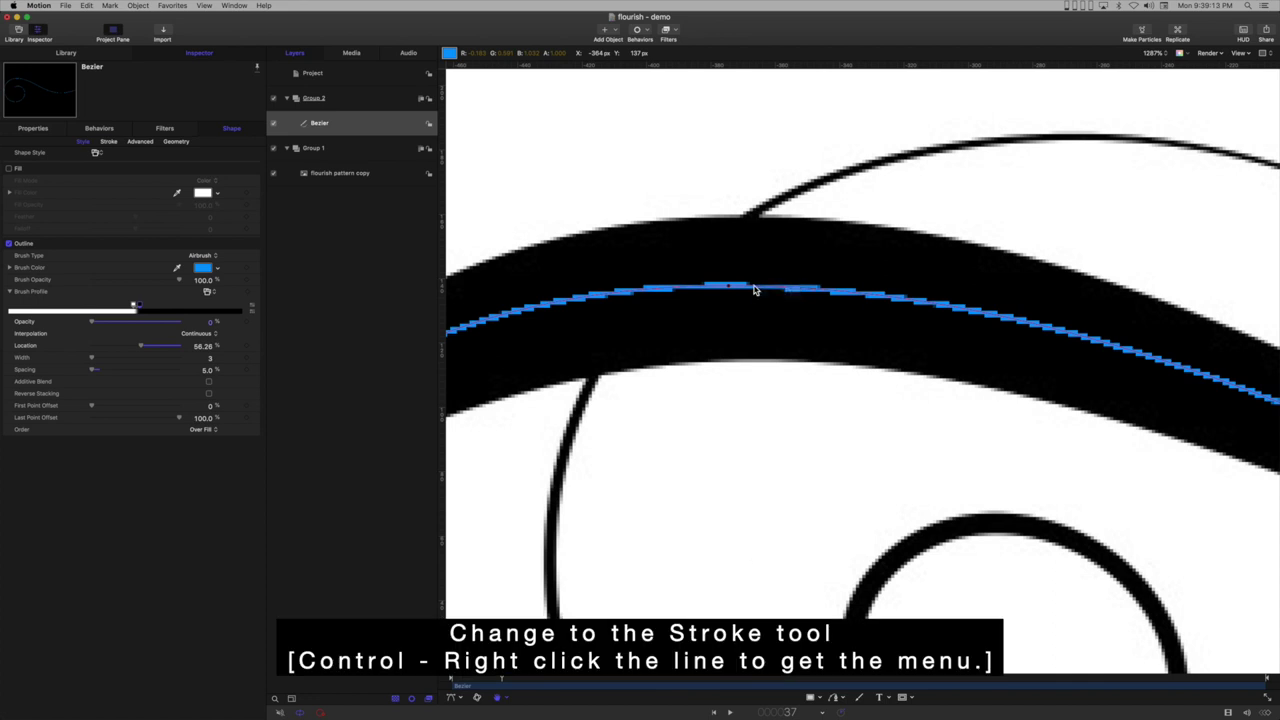
{"action": "right_click", "coordinate": [754, 289]}
{"action": "left_click", "coordinate": [773, 357]}
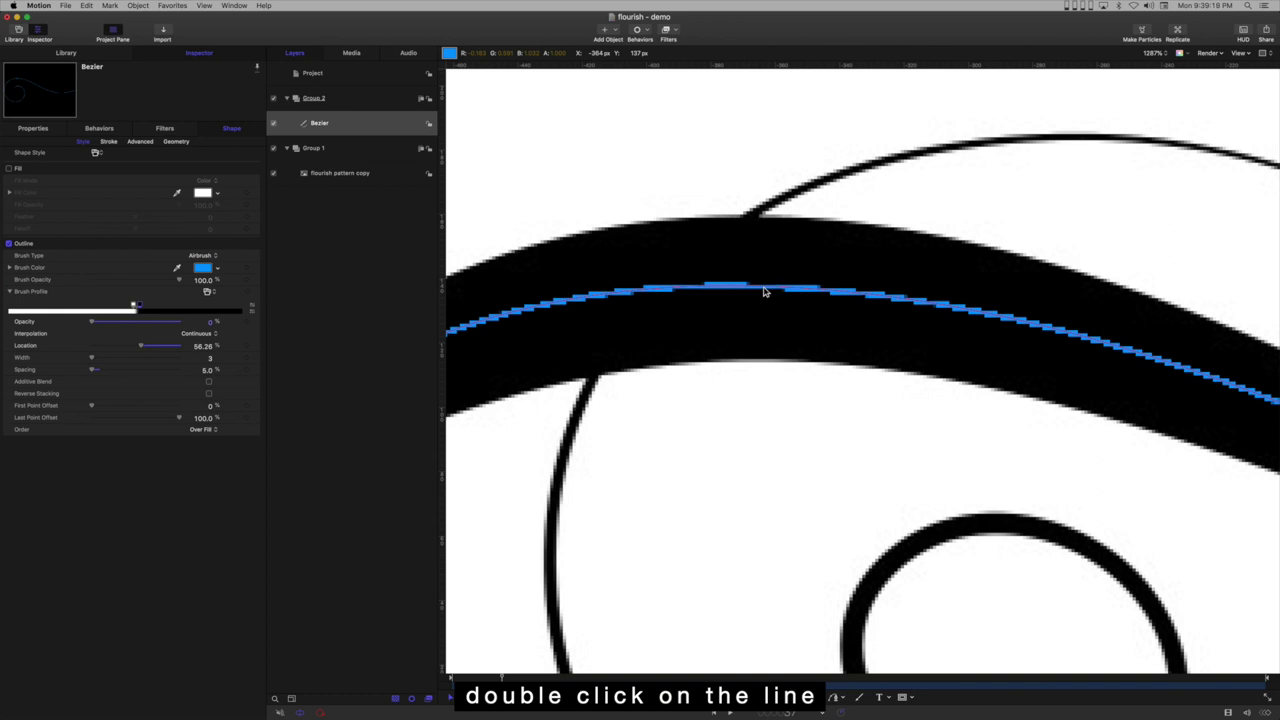
{"action": "double_click", "coordinate": [760, 288]}
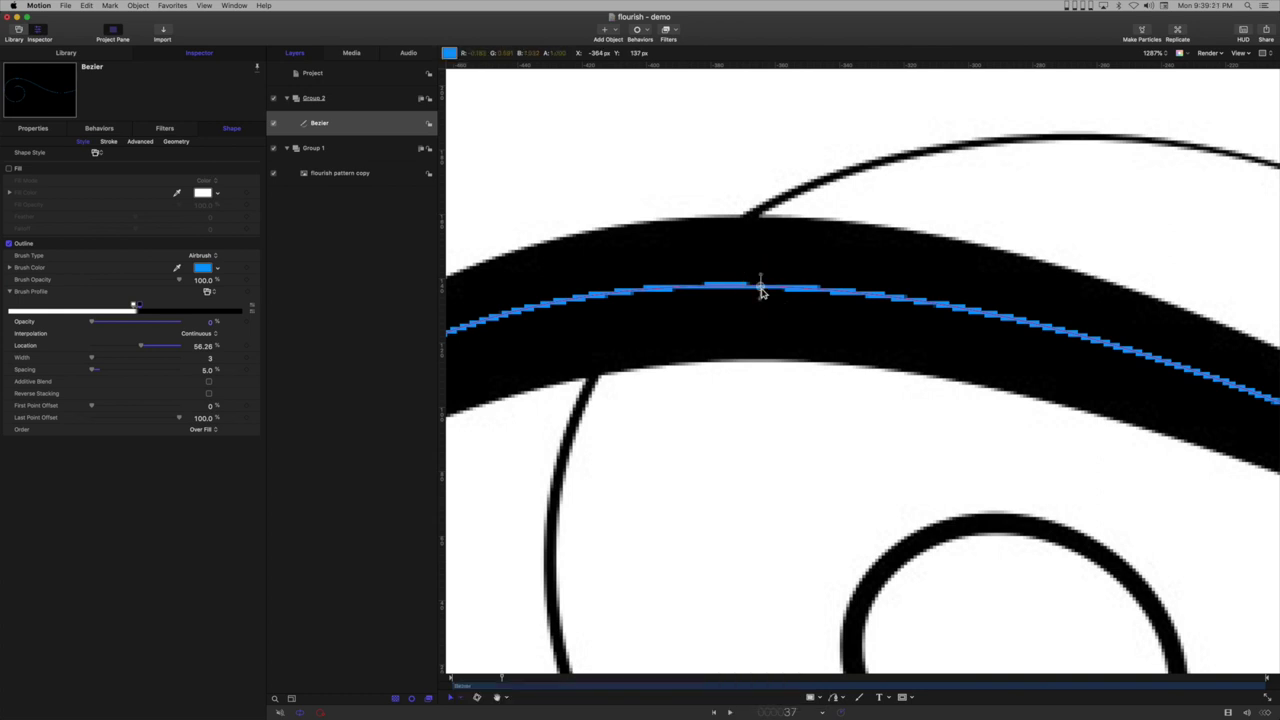
{"action": "left_click_drag", "start_coordinate": [760, 281], "coordinate": [783, 183]}
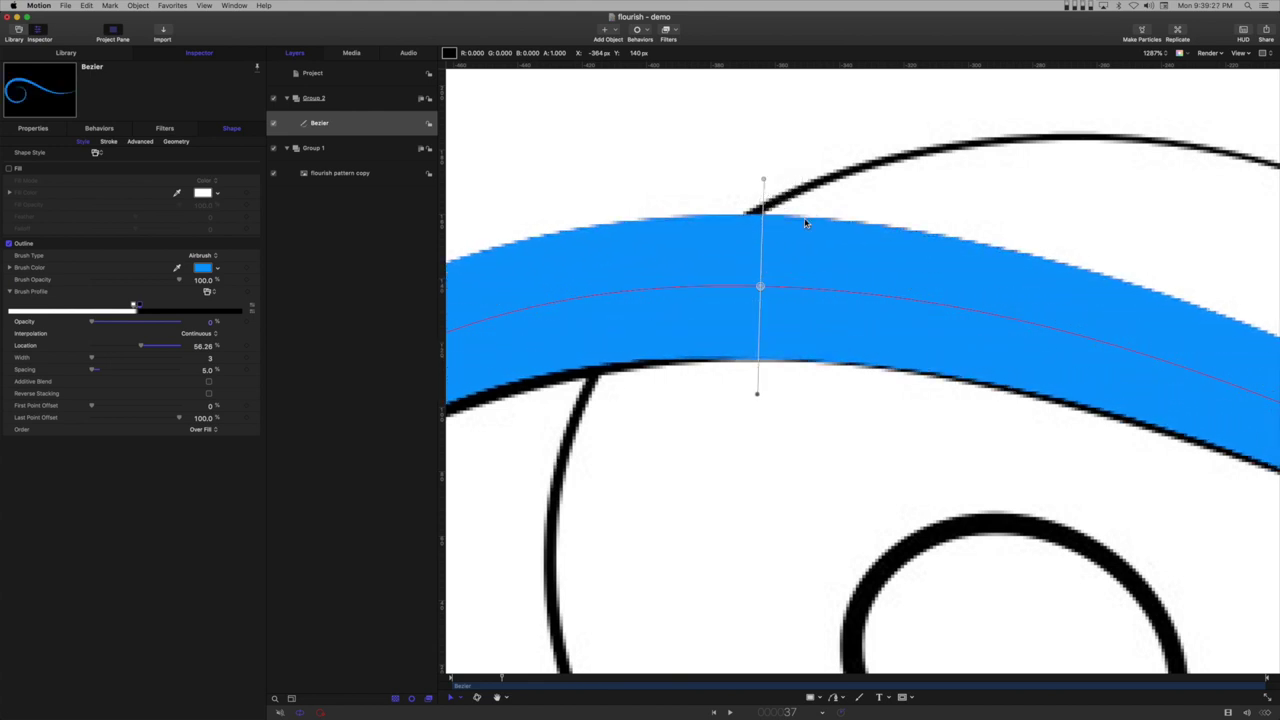
Step: Lower the outline's brush opacity to 18.89% and slightly narrow the stroke at the crest's width control
{"action": "key", "text": "z"}
{"action": "left_click_drag", "start_coordinate": [814, 436], "coordinate": [764, 450]}
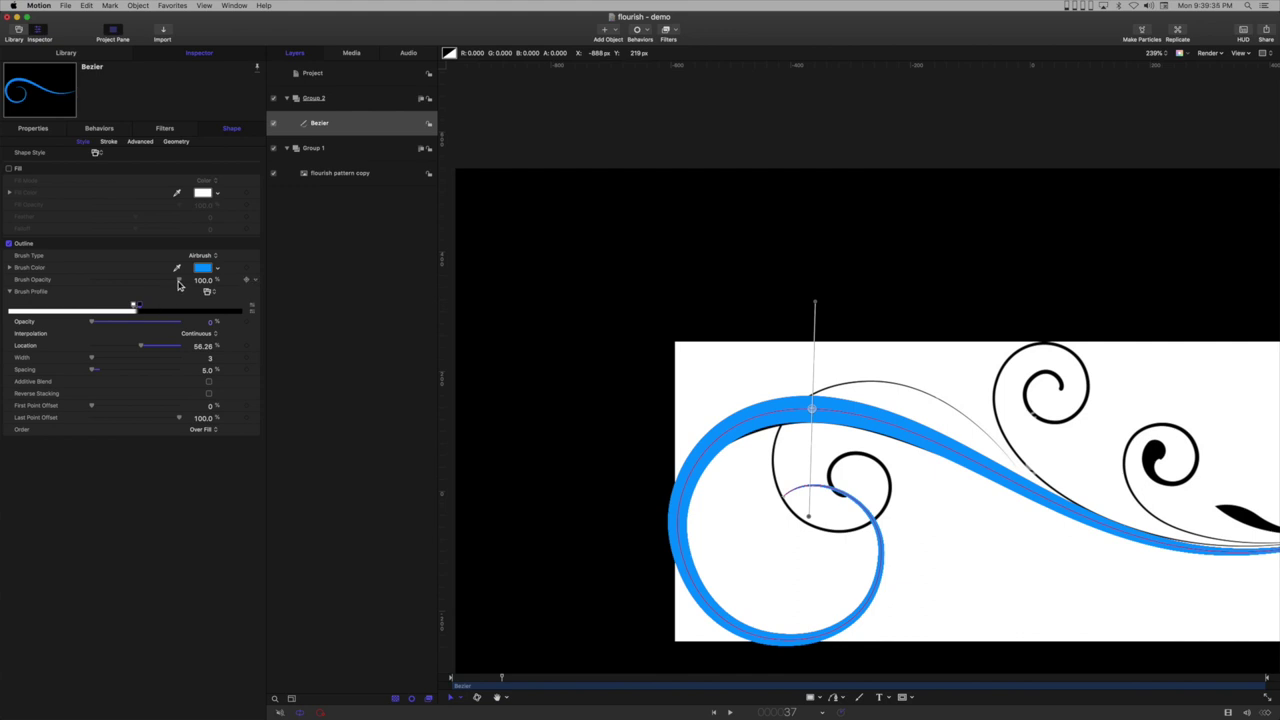
{"action": "left_click_drag", "start_coordinate": [179, 285], "coordinate": [156, 285]}
{"action": "mouse_move", "coordinate": [138, 284]}
{"action": "left_mouse_down"}
{"action": "mouse_move", "coordinate": [94, 284]}
{"action": "mouse_move", "coordinate": [109, 288]}
{"action": "left_mouse_up"}
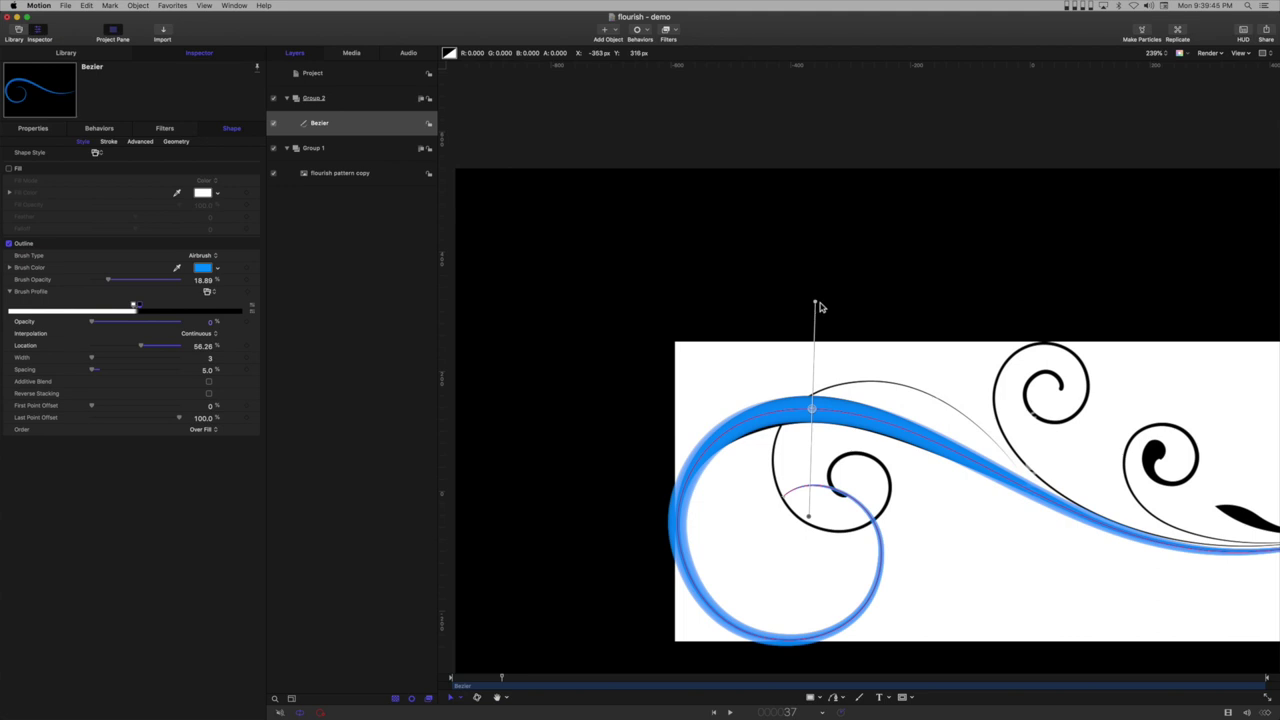
{"action": "mouse_move", "coordinate": [816, 309]}
{"action": "left_mouse_down"}
{"action": "mouse_move", "coordinate": [811, 325]}
{"action": "mouse_move", "coordinate": [814, 301]}
{"action": "mouse_move", "coordinate": [814, 312]}
{"action": "left_mouse_up"}
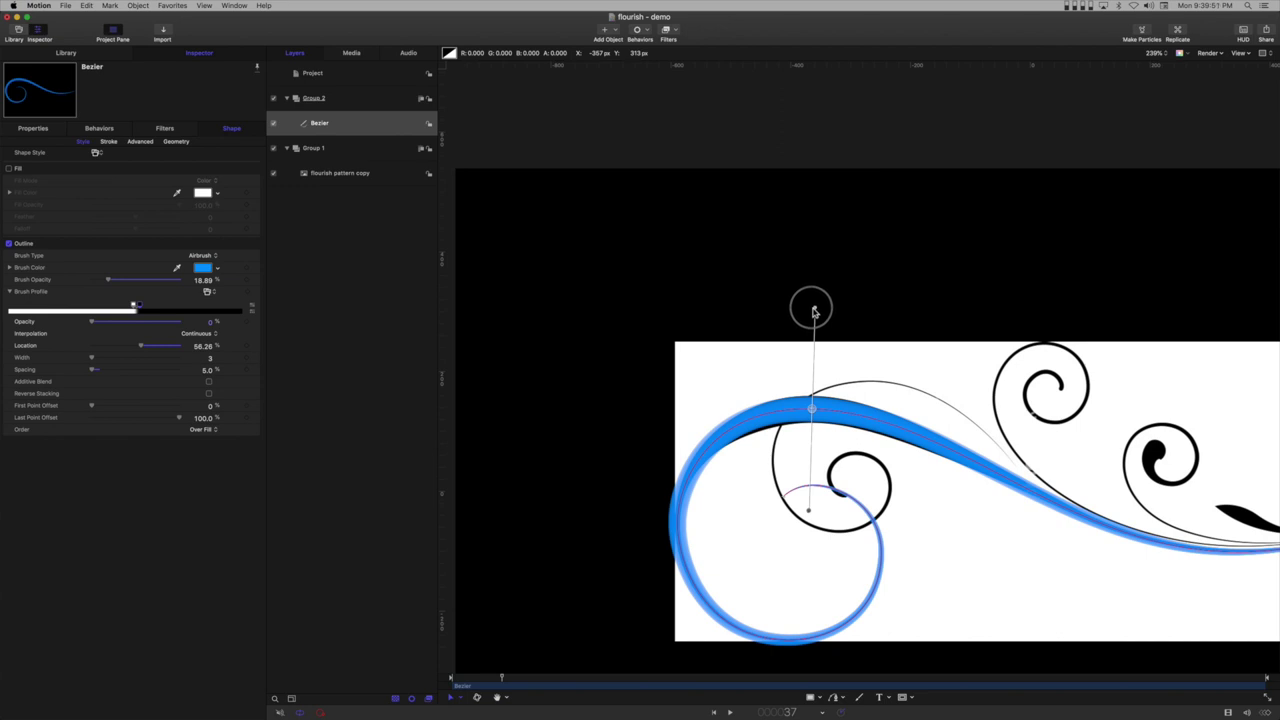
{"action": "left_click_drag", "start_coordinate": [814, 313], "coordinate": [814, 314]}
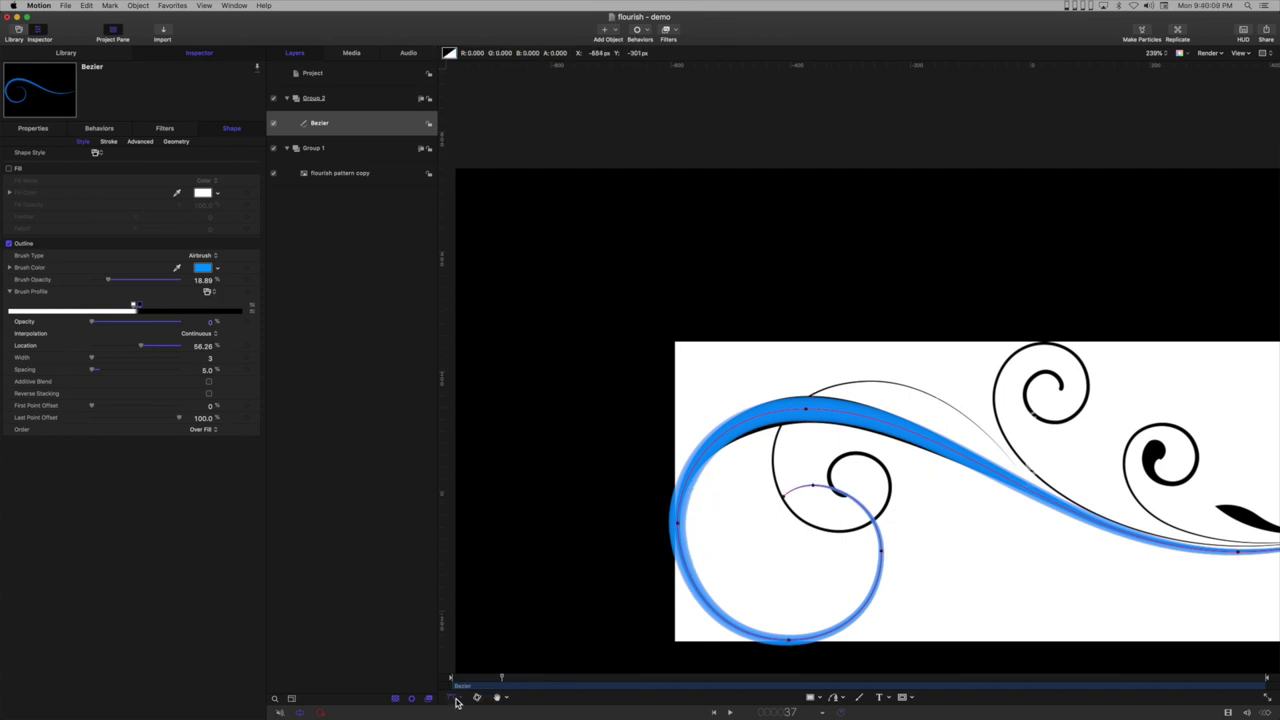
Step: With the Adjust Item tool, add a width control on the stem's leftmost bend and narrow the stroke there to match the artwork
{"action": "left_click", "coordinate": [455, 702]}
{"action": "left_click", "coordinate": [470, 680]}
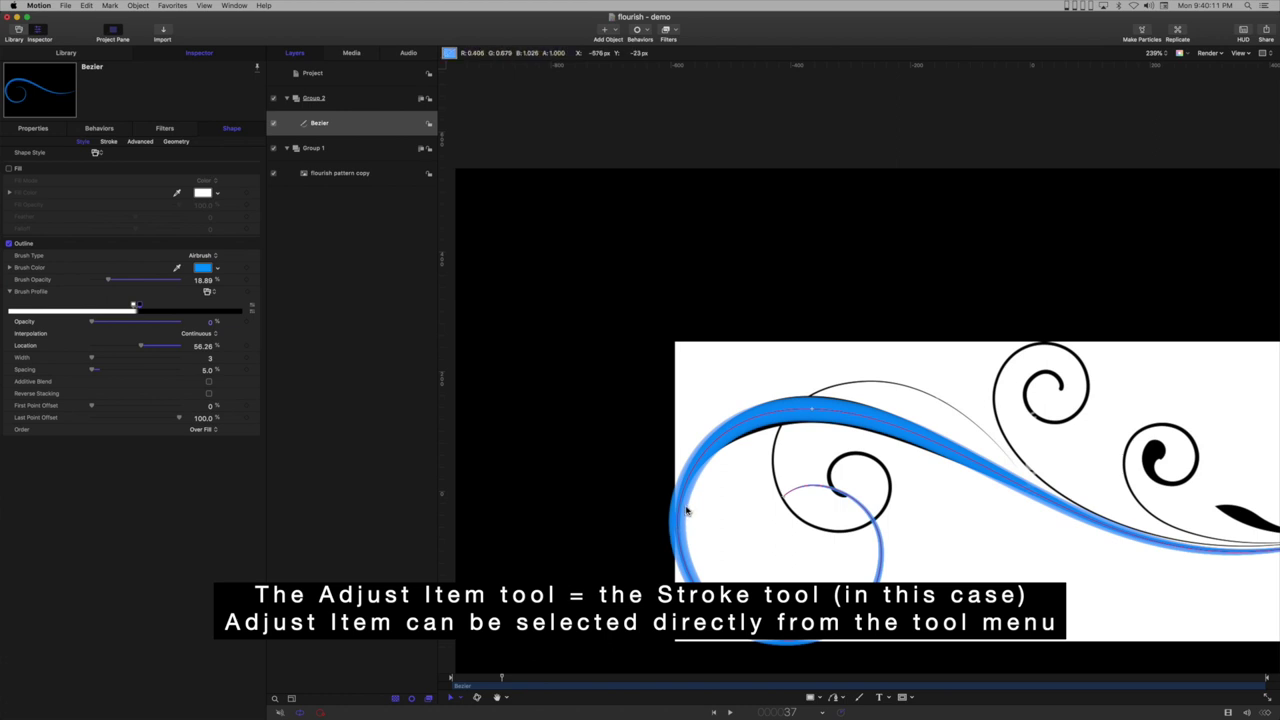
{"action": "left_click_drag", "start_coordinate": [682, 518], "coordinate": [734, 517]}
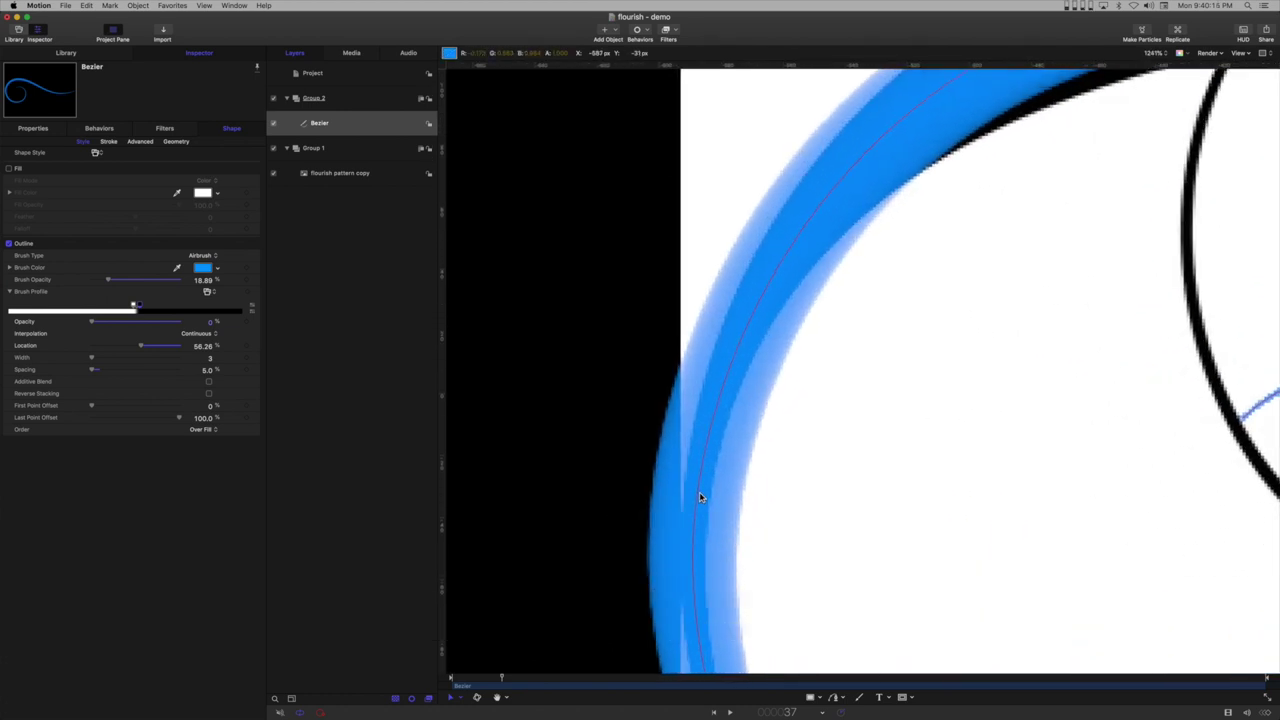
{"action": "left_click", "coordinate": [699, 494]}
{"action": "left_click", "coordinate": [699, 494]}
{"action": "mouse_move", "coordinate": [697, 494]}
{"action": "left_mouse_down"}
{"action": "mouse_move", "coordinate": [772, 511]}
{"action": "mouse_move", "coordinate": [732, 509]}
{"action": "left_mouse_up"}
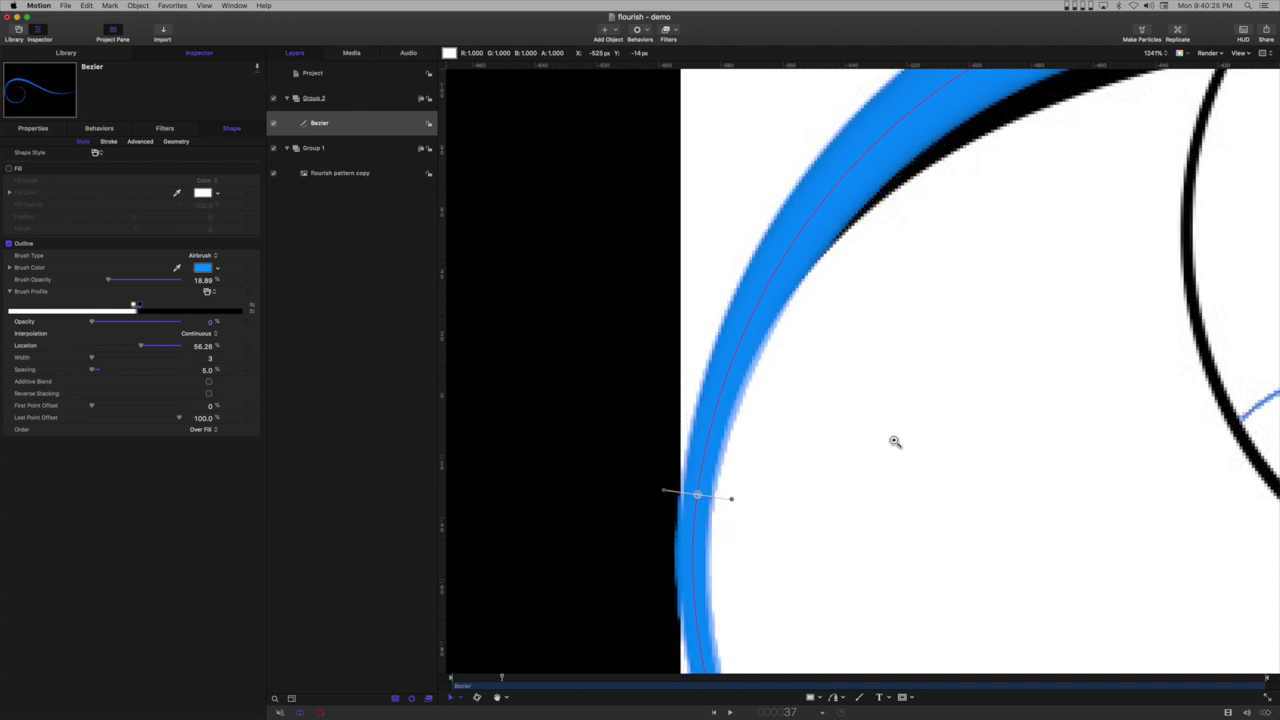
Step: Reposition the crest's width control along the line toward the leftmost bend and narrow it to fit the artwork's thickness
{"action": "left_click_drag", "start_coordinate": [894, 441], "coordinate": [802, 447]}
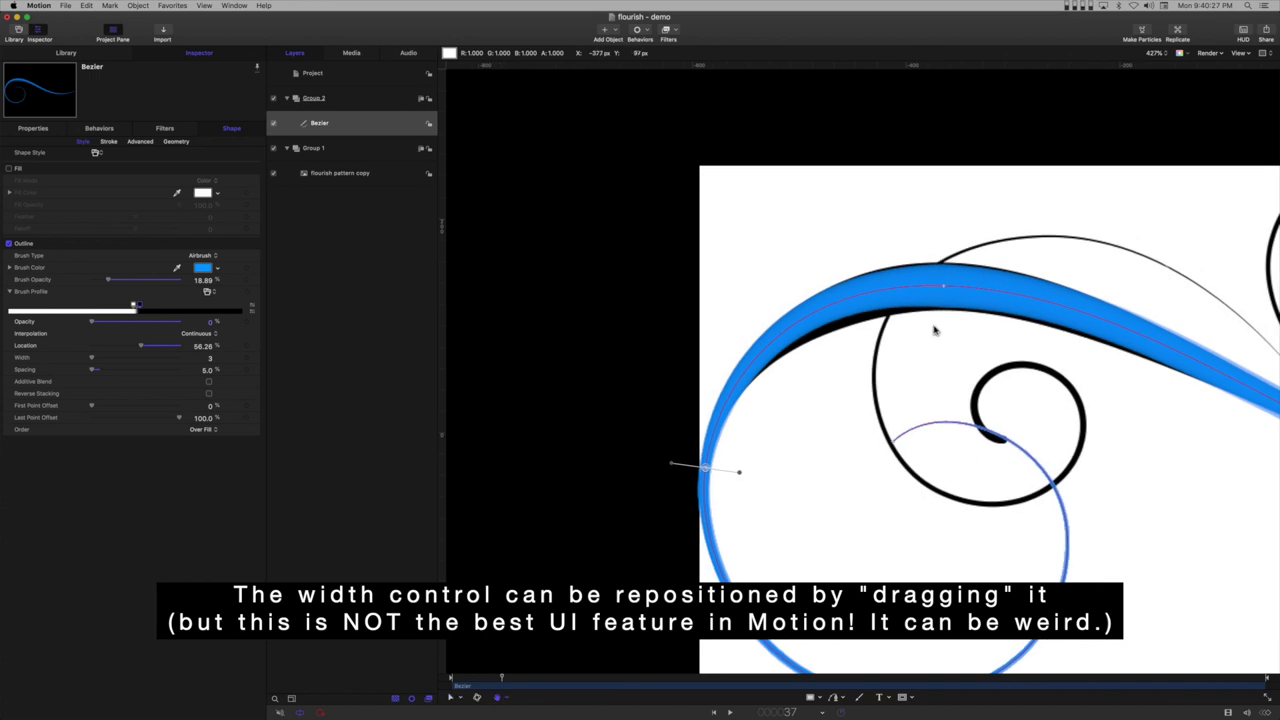
{"action": "left_click_drag", "start_coordinate": [945, 292], "coordinate": [940, 411]}
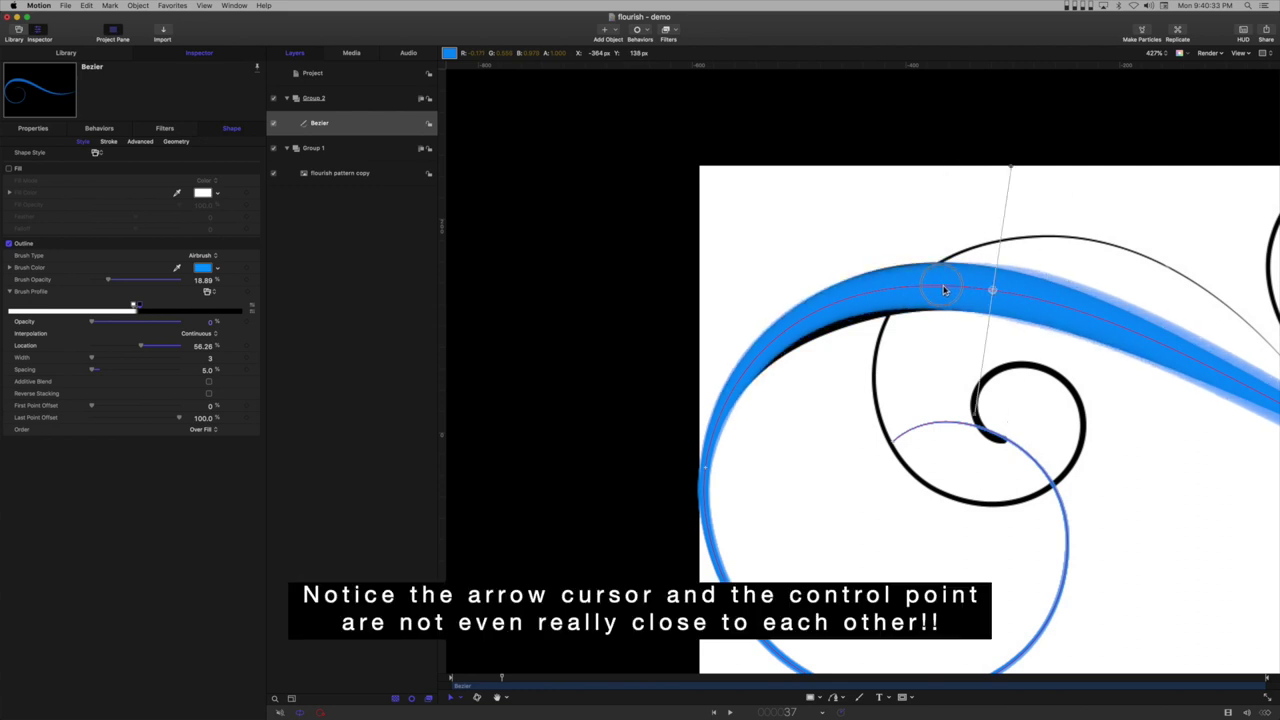
{"action": "left_click_drag", "start_coordinate": [946, 289], "coordinate": [951, 289]}
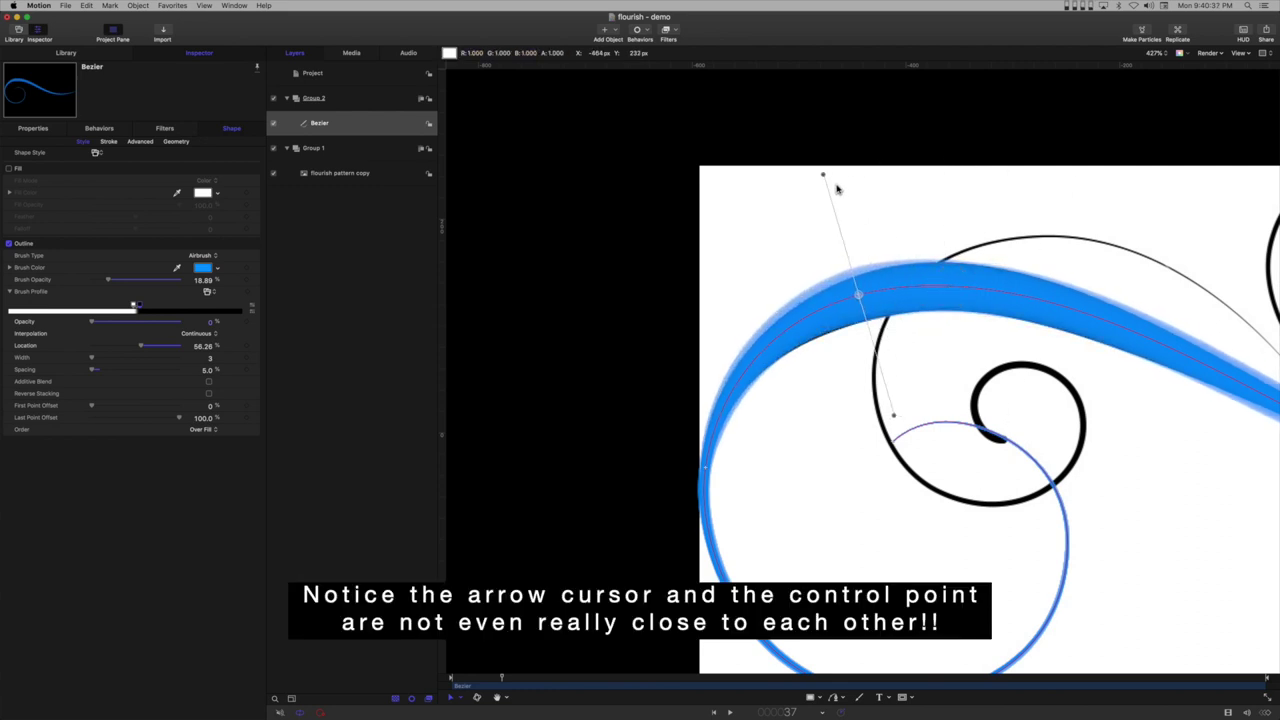
{"action": "mouse_move", "coordinate": [827, 181]}
{"action": "left_mouse_down"}
{"action": "mouse_move", "coordinate": [818, 210]}
{"action": "mouse_move", "coordinate": [816, 197]}
{"action": "left_mouse_up"}
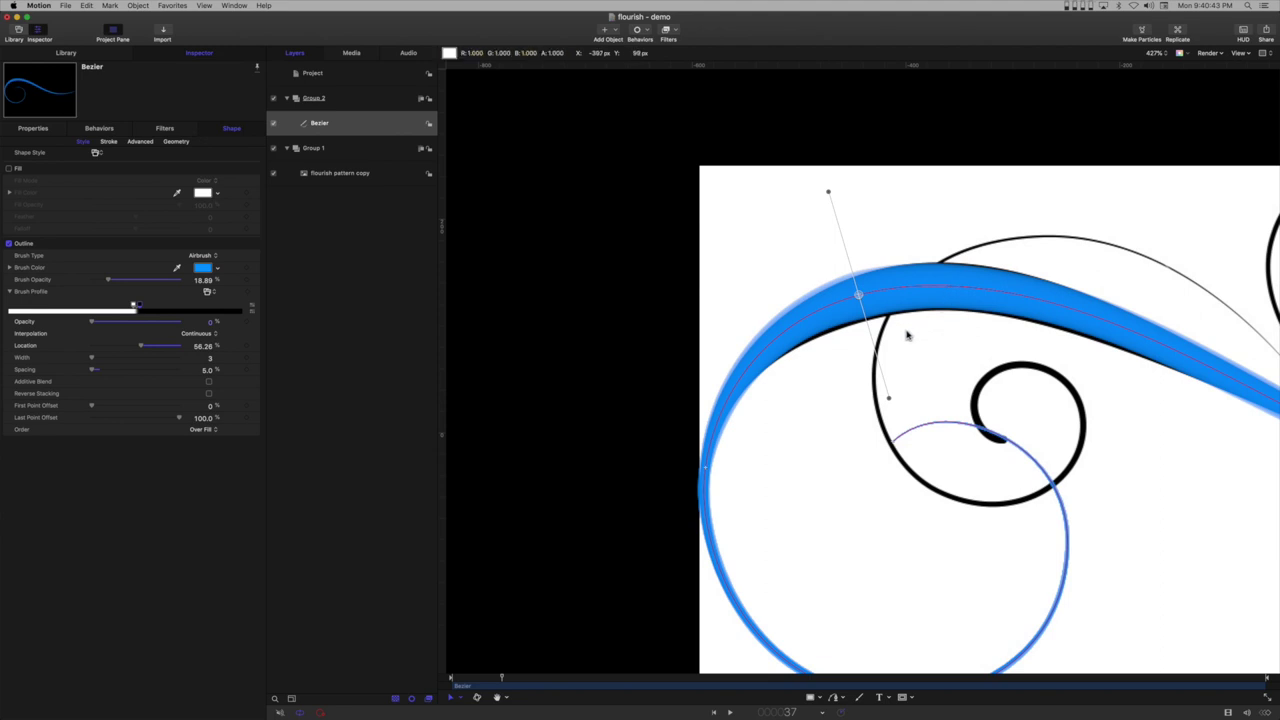
{"action": "left_click", "coordinate": [890, 400]}
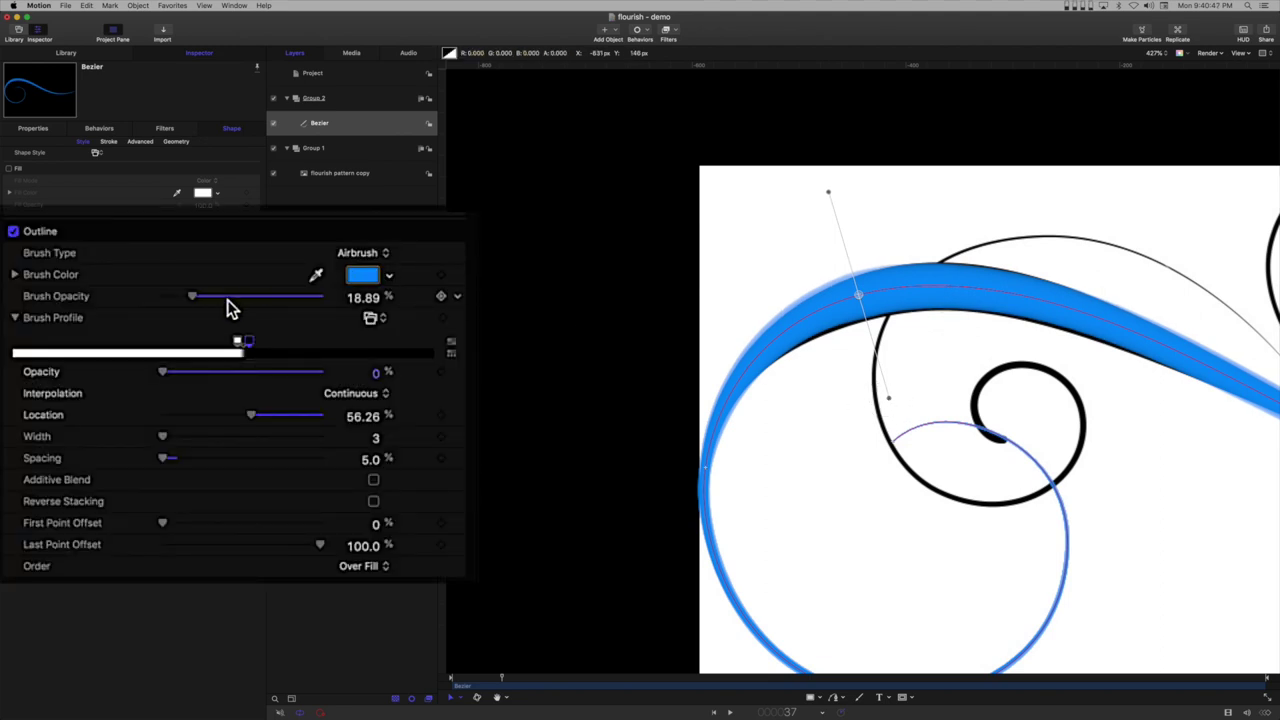
Step: Set the brush opacity to 100% and hide the flourish pattern copy layer to view the whole traced stem alone
{"action": "left_click_drag", "start_coordinate": [192, 295], "coordinate": [414, 294]}
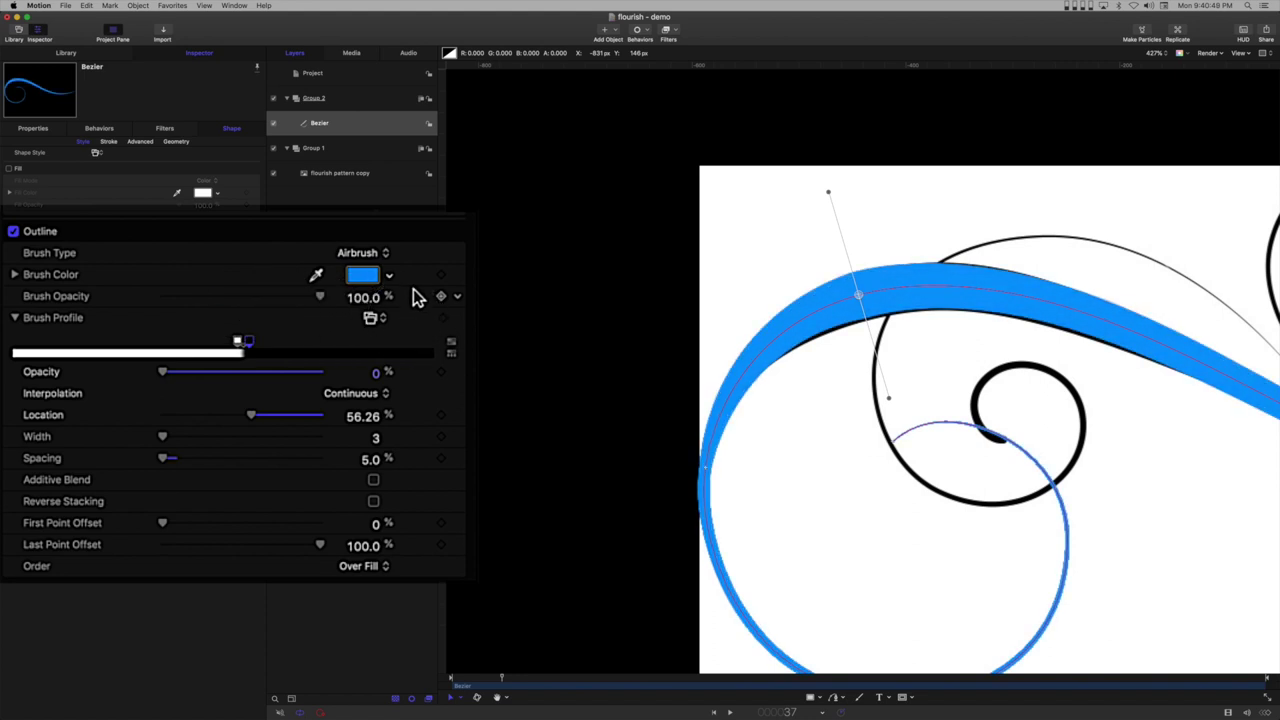
{"action": "left_click", "coordinate": [272, 178]}
{"action": "key", "text": "z"}
{"action": "left_click", "coordinate": [938, 414]}
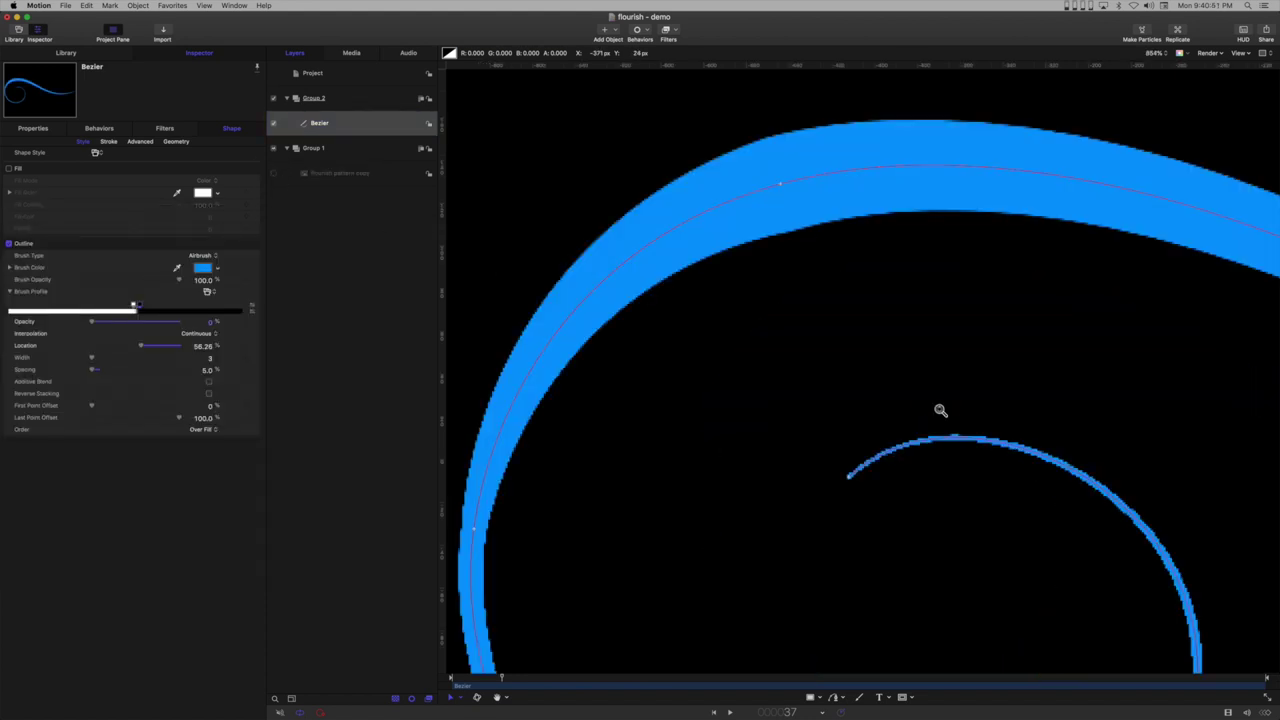
{"action": "left_click", "coordinate": [938, 414]}
{"action": "left_click", "coordinate": [938, 415]}
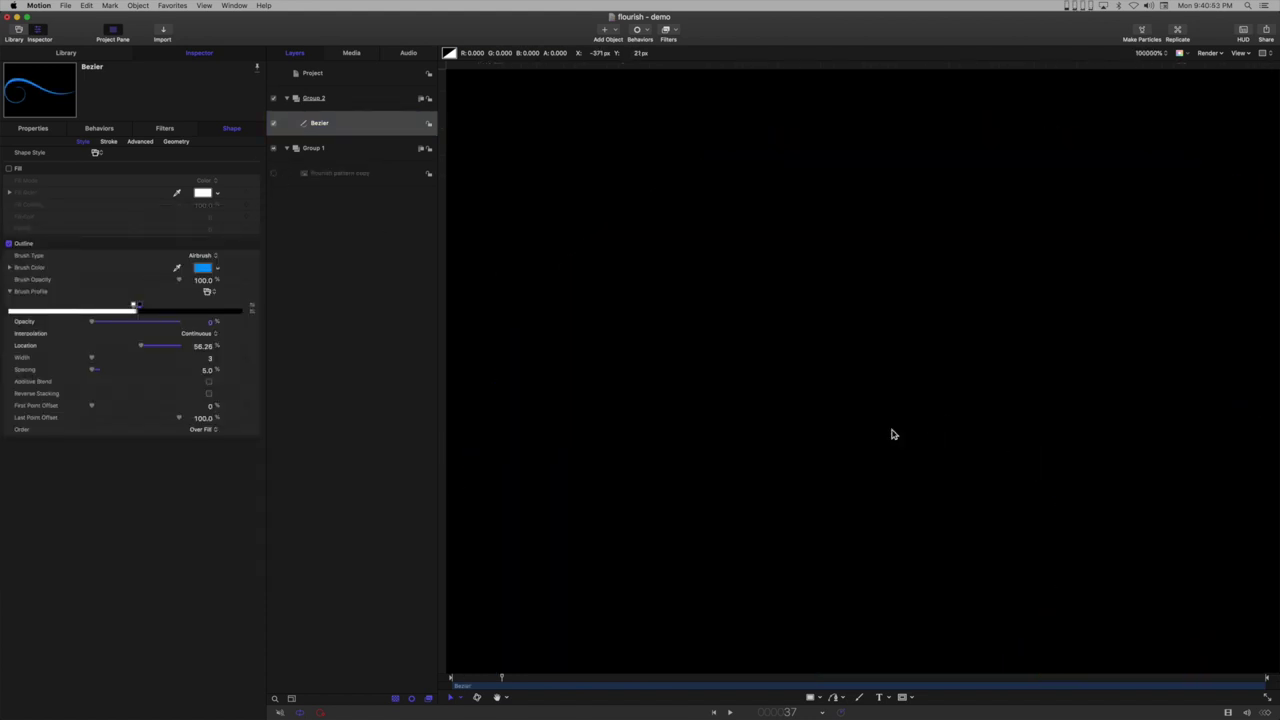
{"action": "key", "text": "shift+z"}
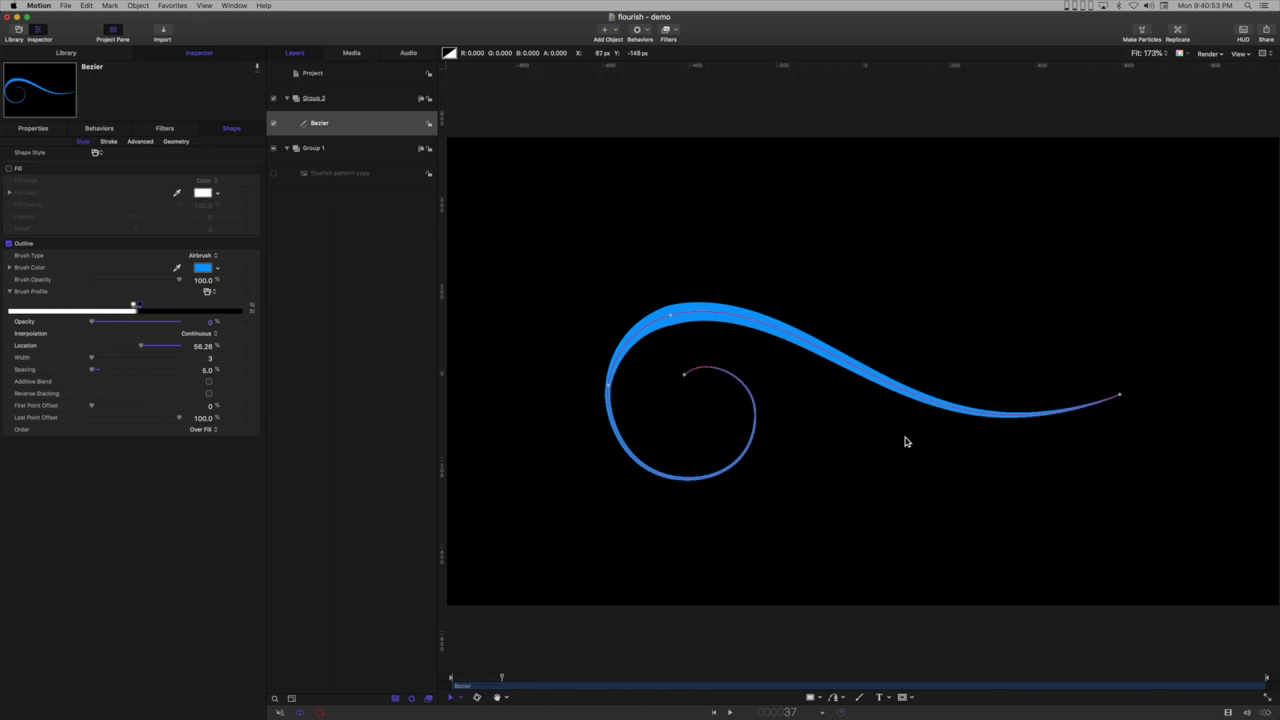
{"action": "left_click", "coordinate": [380, 405]}
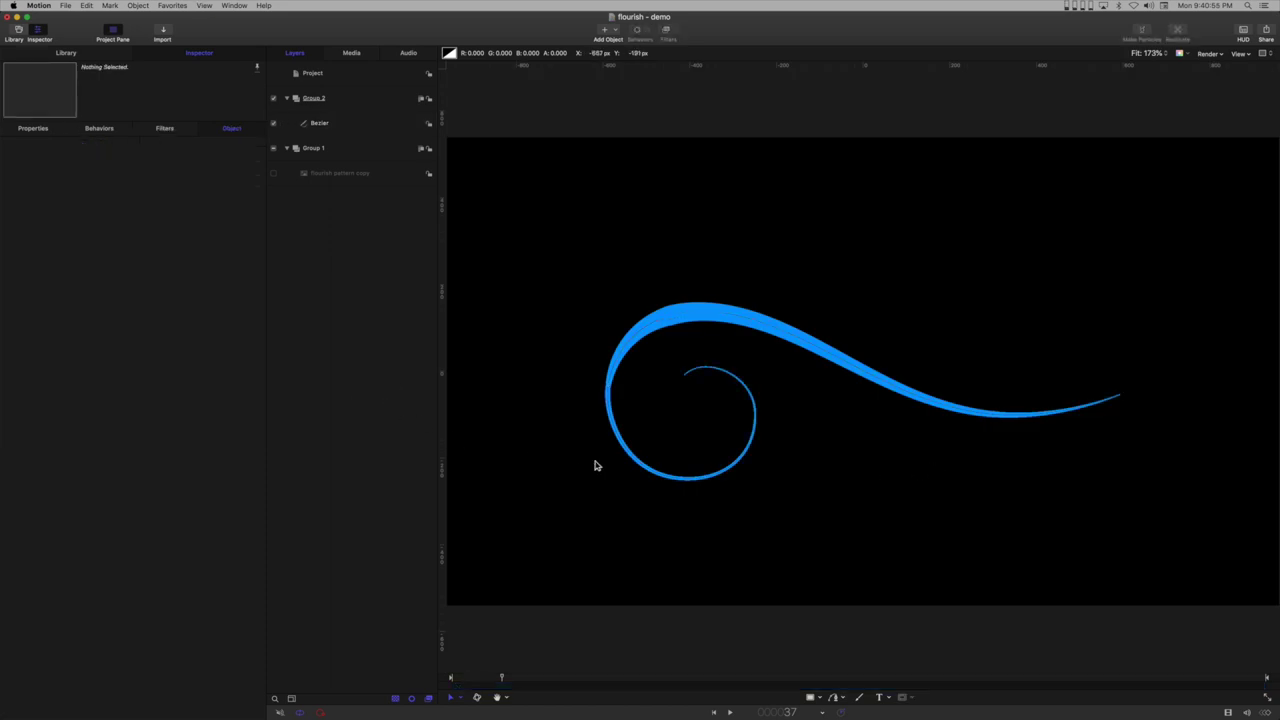
Step: Switch the Bezier shape to point editing and lengthen the outer handle of the curl's inner top point, undoing the stray point edit
{"action": "left_click", "coordinate": [708, 373]}
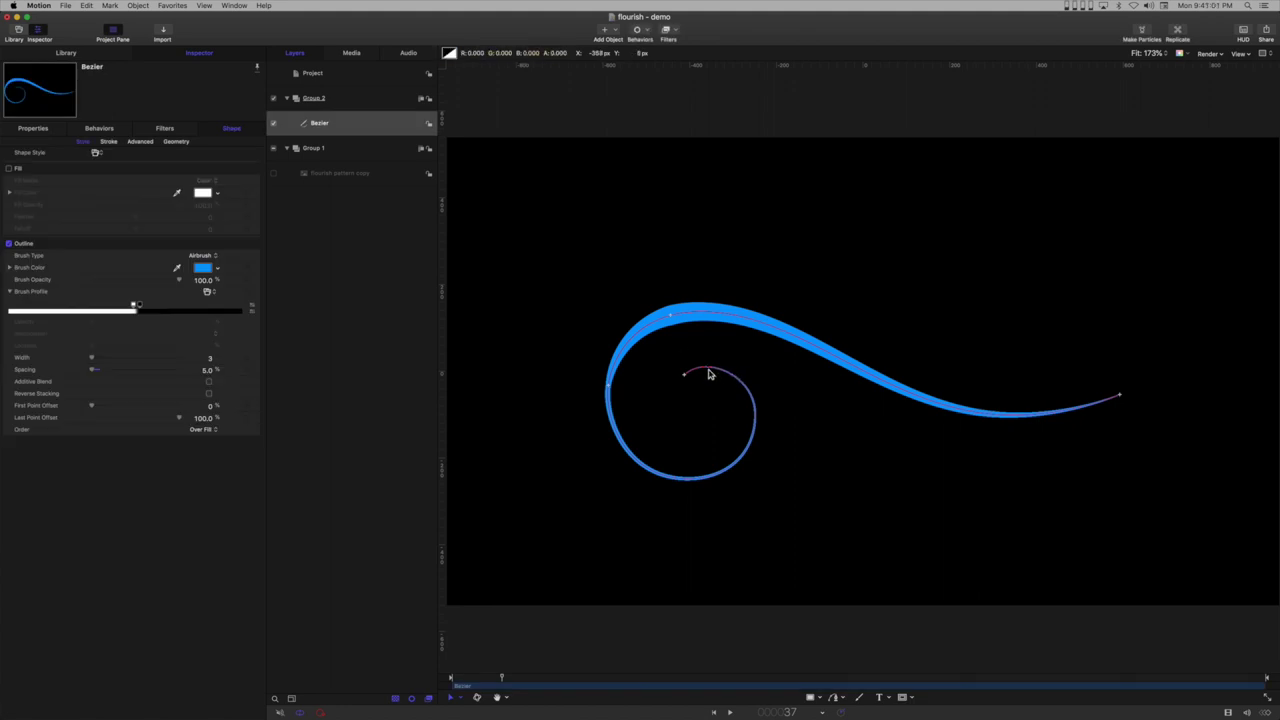
{"action": "left_click", "coordinate": [460, 698]}
{"action": "left_click", "coordinate": [478, 639]}
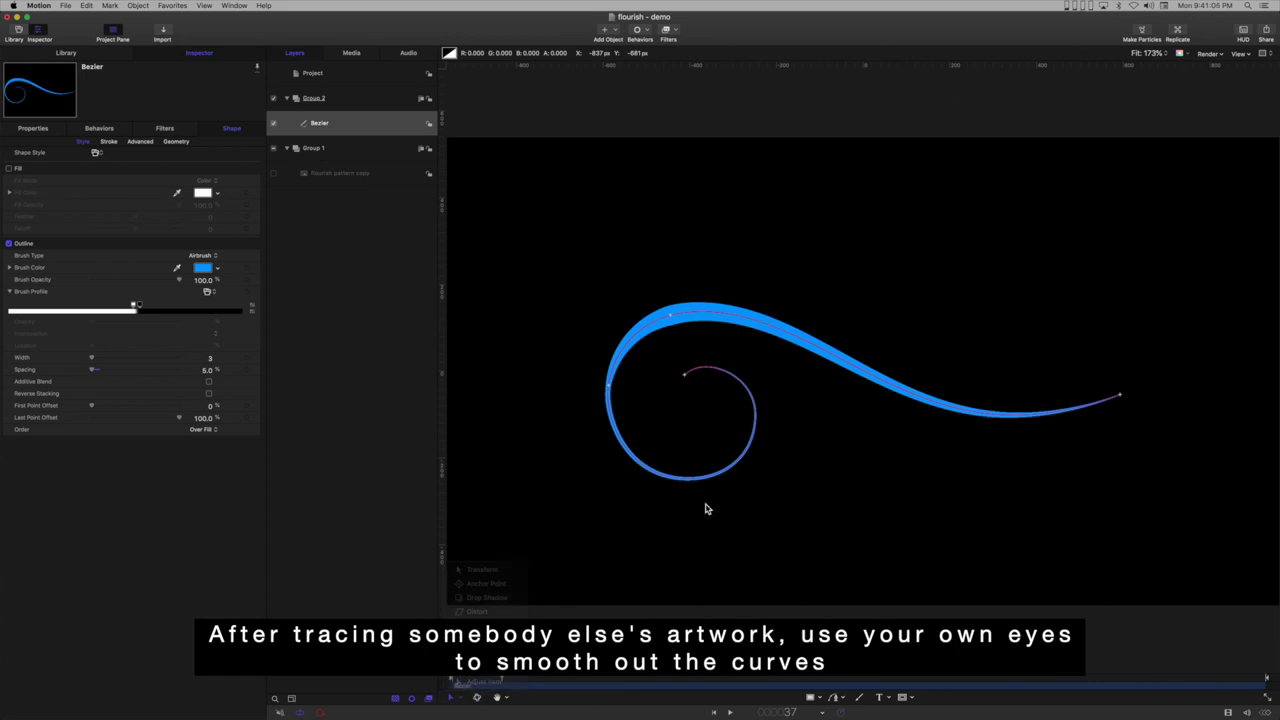
{"action": "left_click", "coordinate": [705, 371]}
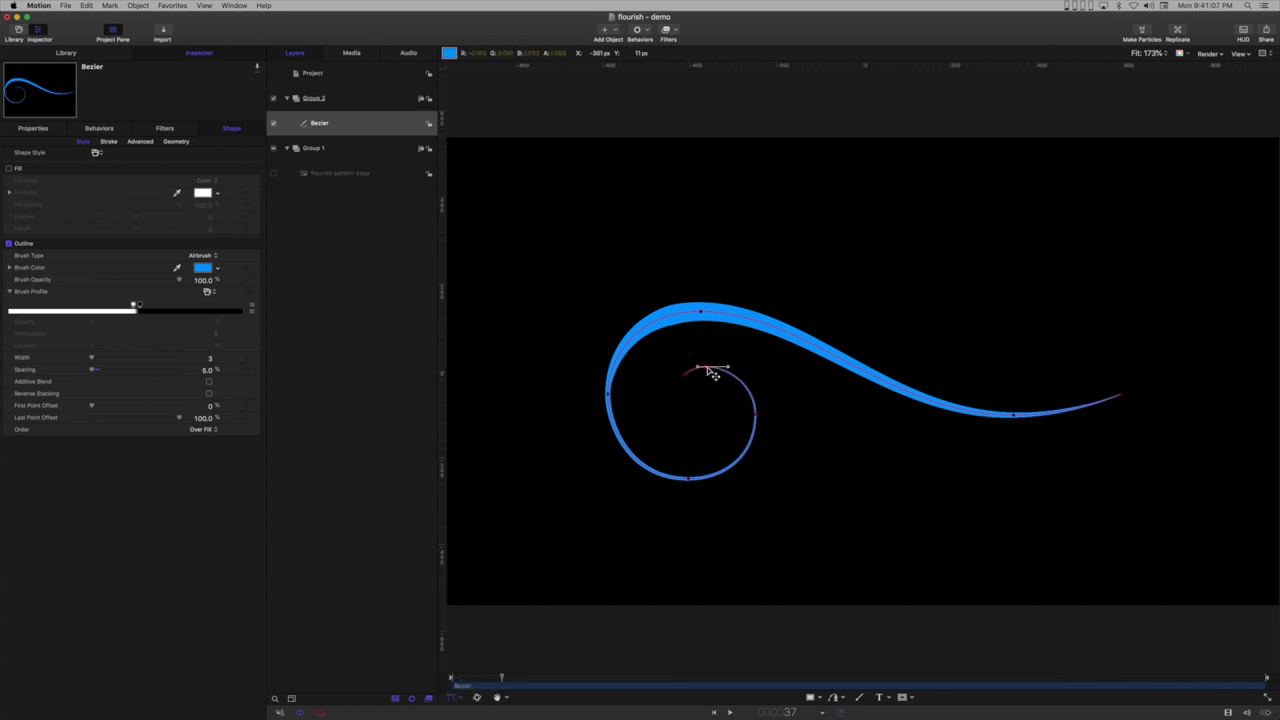
{"action": "left_click_drag", "start_coordinate": [731, 371], "coordinate": [741, 367]}
{"action": "left_click", "coordinate": [756, 420]}
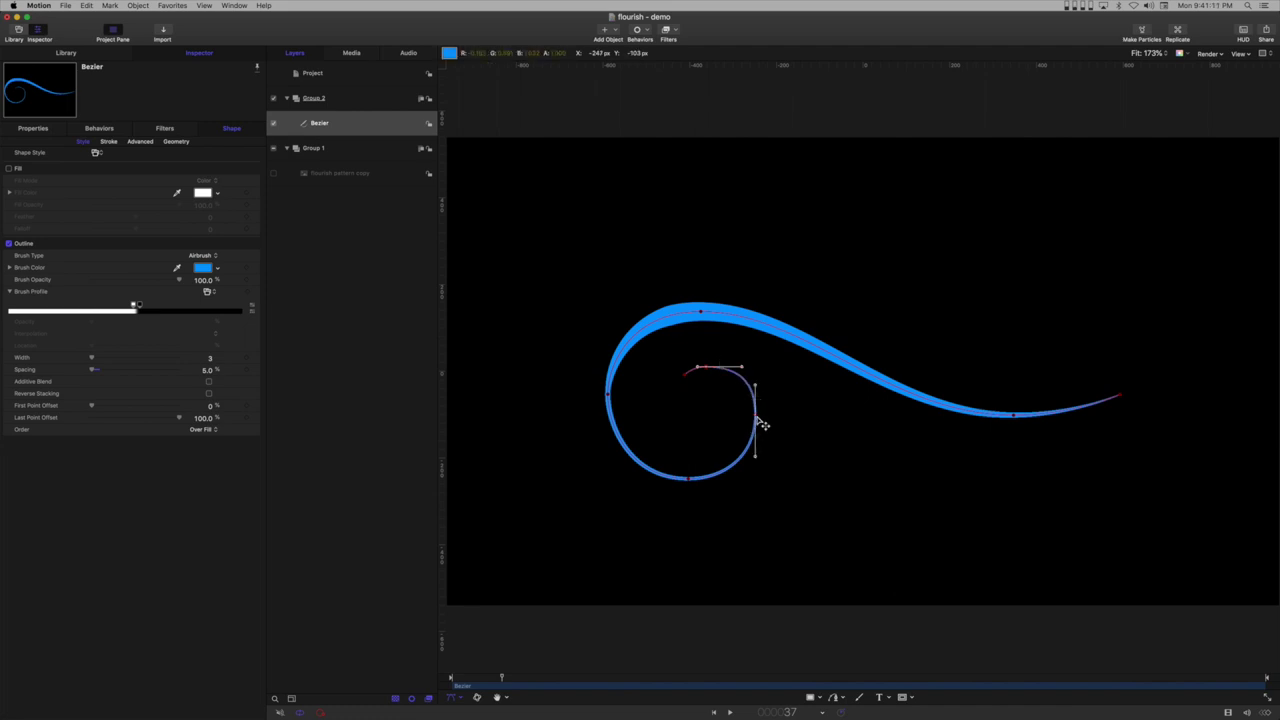
{"action": "double_click", "coordinate": [706, 367]}
{"action": "key", "text": "super+z"}
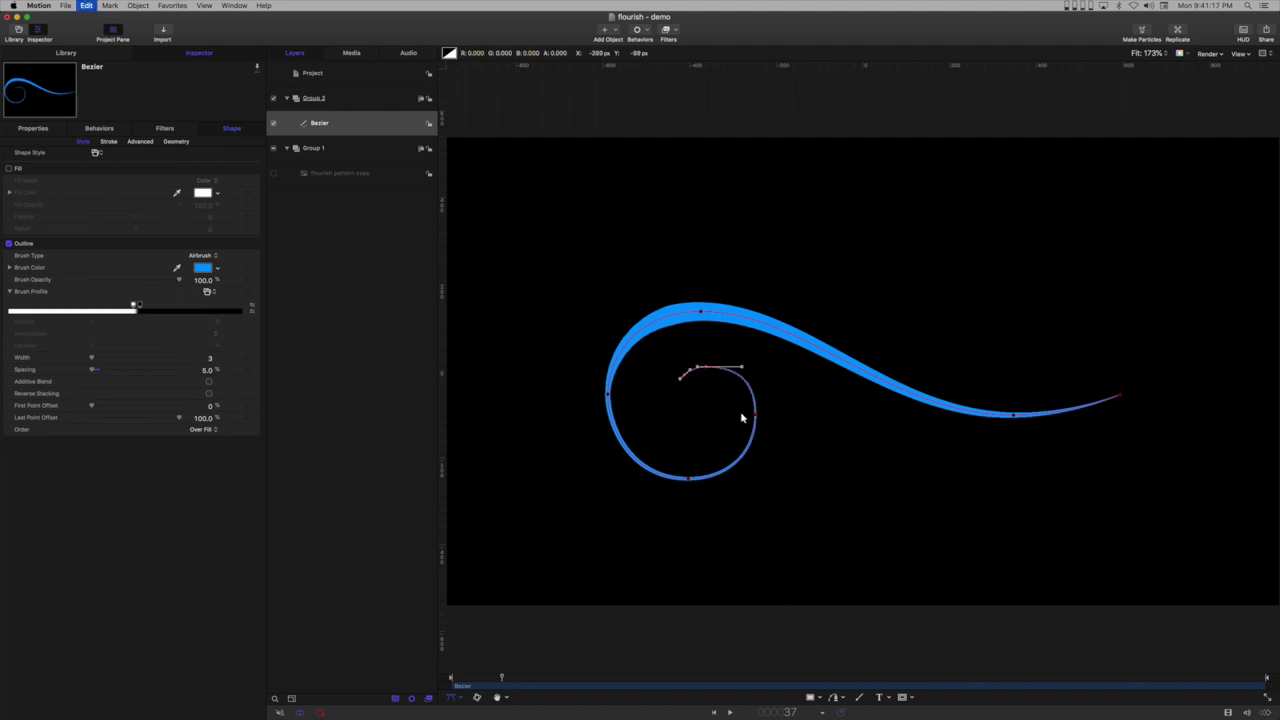
Step: Adjust both handles of the curl's rightmost point to smooth the curve, and select the curl's lowest point
{"action": "left_click", "coordinate": [755, 414]}
{"action": "left_click_drag", "start_coordinate": [756, 385], "coordinate": [755, 402]}
{"action": "left_click_drag", "start_coordinate": [757, 460], "coordinate": [739, 485]}
{"action": "left_click", "coordinate": [691, 481]}
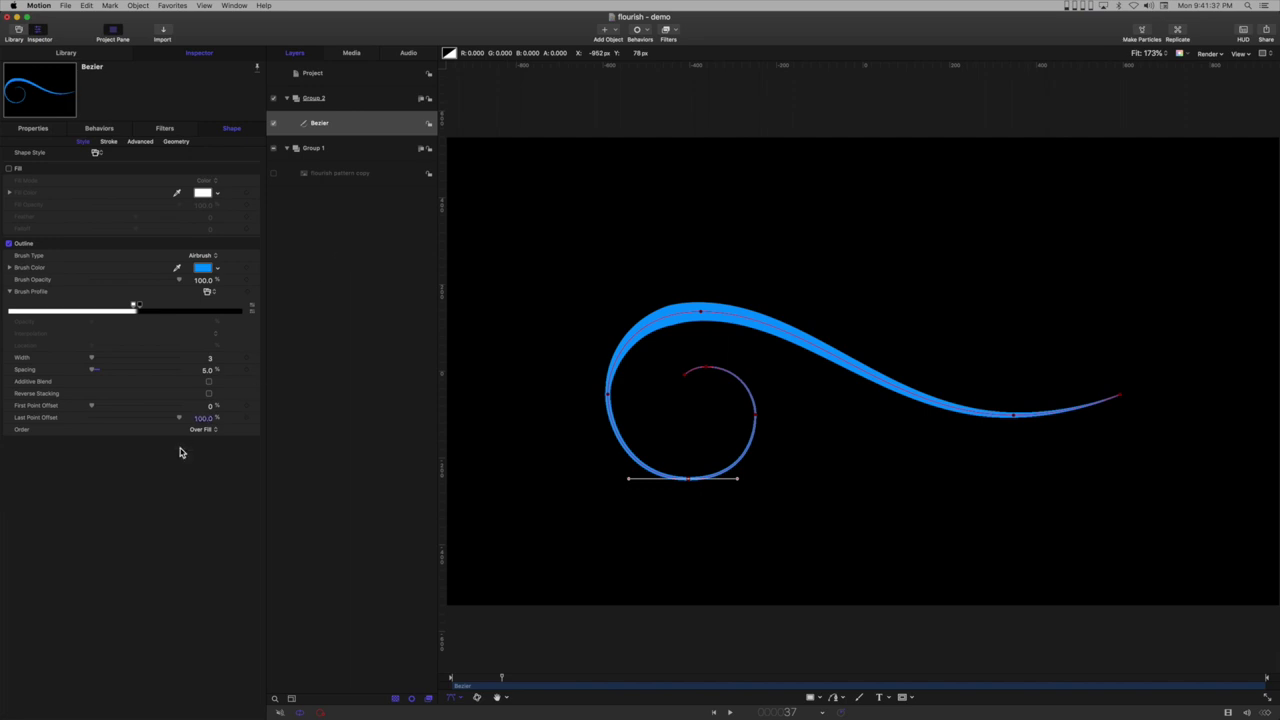
Step: Set the outline's Last Point Offset to 0% and add a Ramp parameter behavior to it
{"action": "left_click_drag", "start_coordinate": [318, 546], "coordinate": [142, 540]}
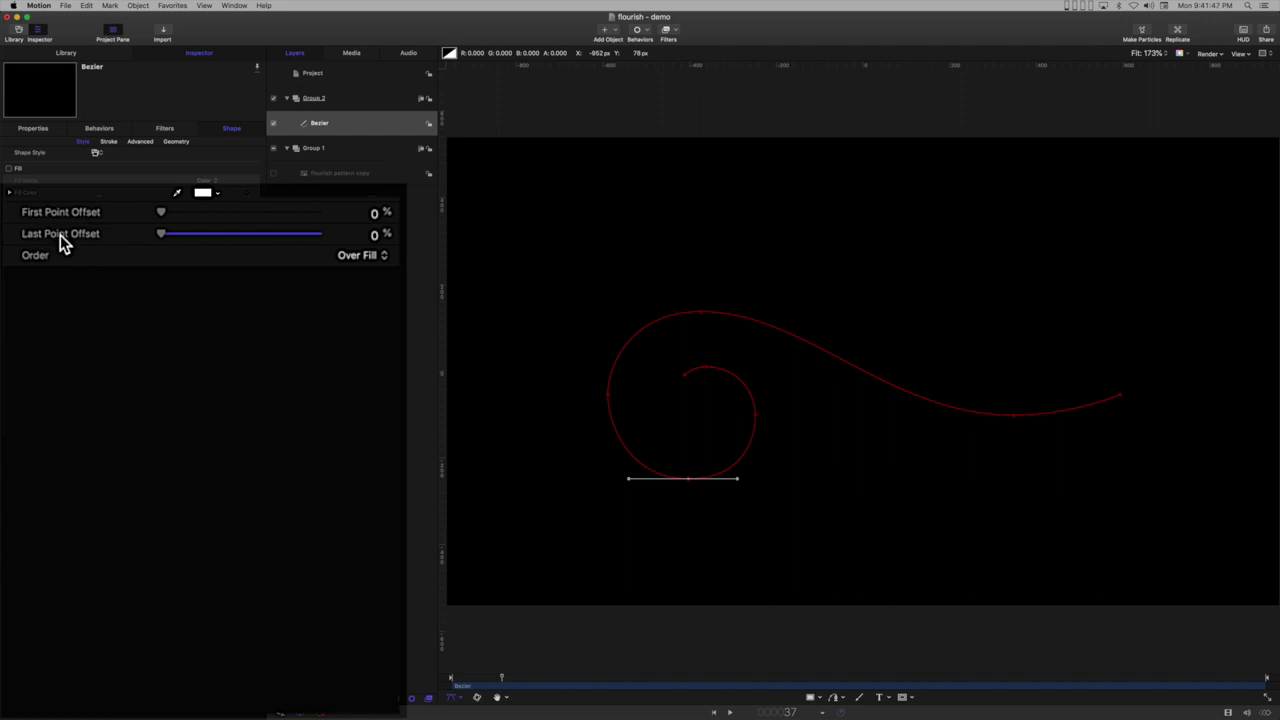
{"action": "right_click", "coordinate": [60, 234]}
{"action": "mouse_move", "coordinate": [130, 400]}
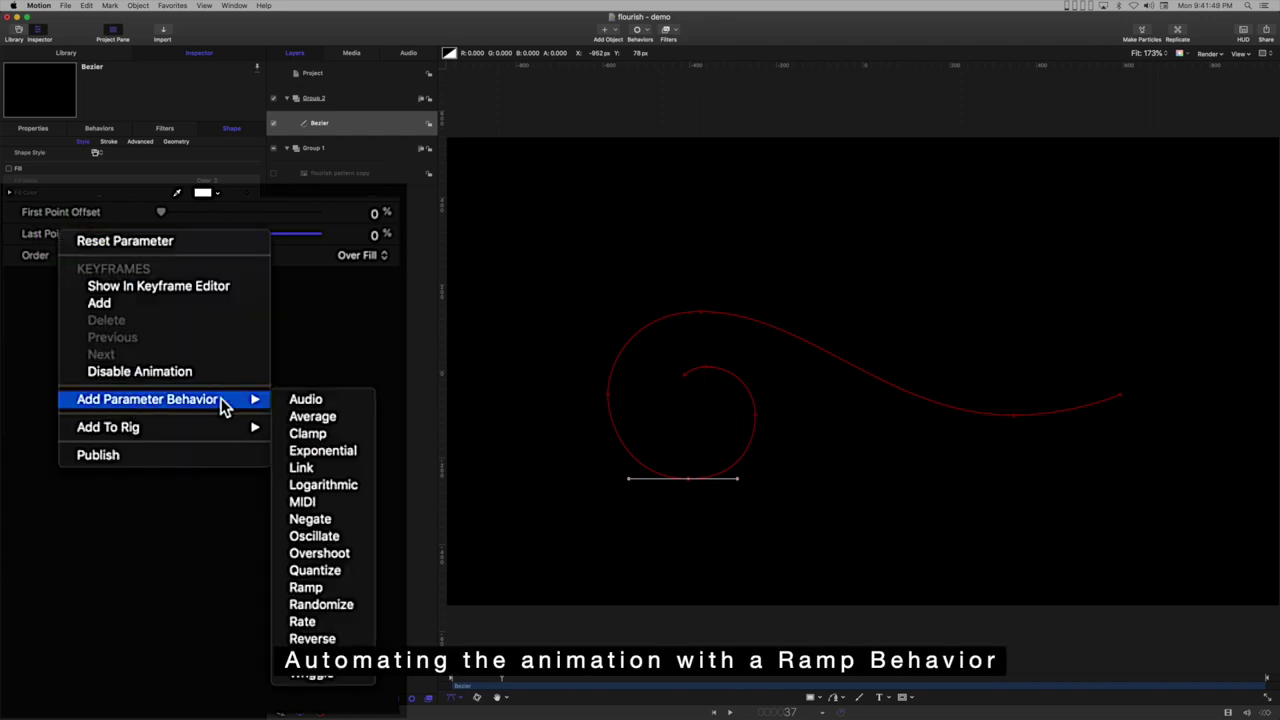
{"action": "left_click", "coordinate": [316, 587]}
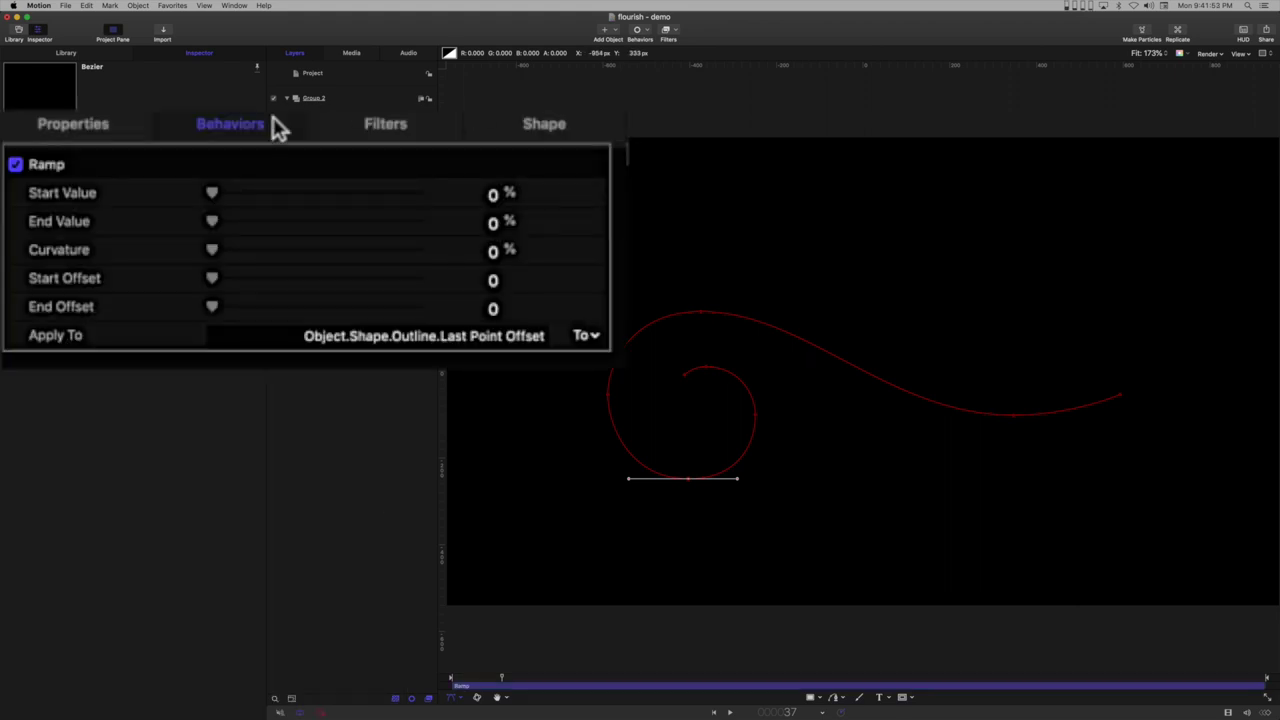
Step: Set the Ramp's End Value to 100% and End Offset to 491, and play back the draw-on animation
{"action": "left_click_drag", "start_coordinate": [92, 169], "coordinate": [95, 170]}
{"action": "left_click_drag", "start_coordinate": [220, 223], "coordinate": [566, 246]}
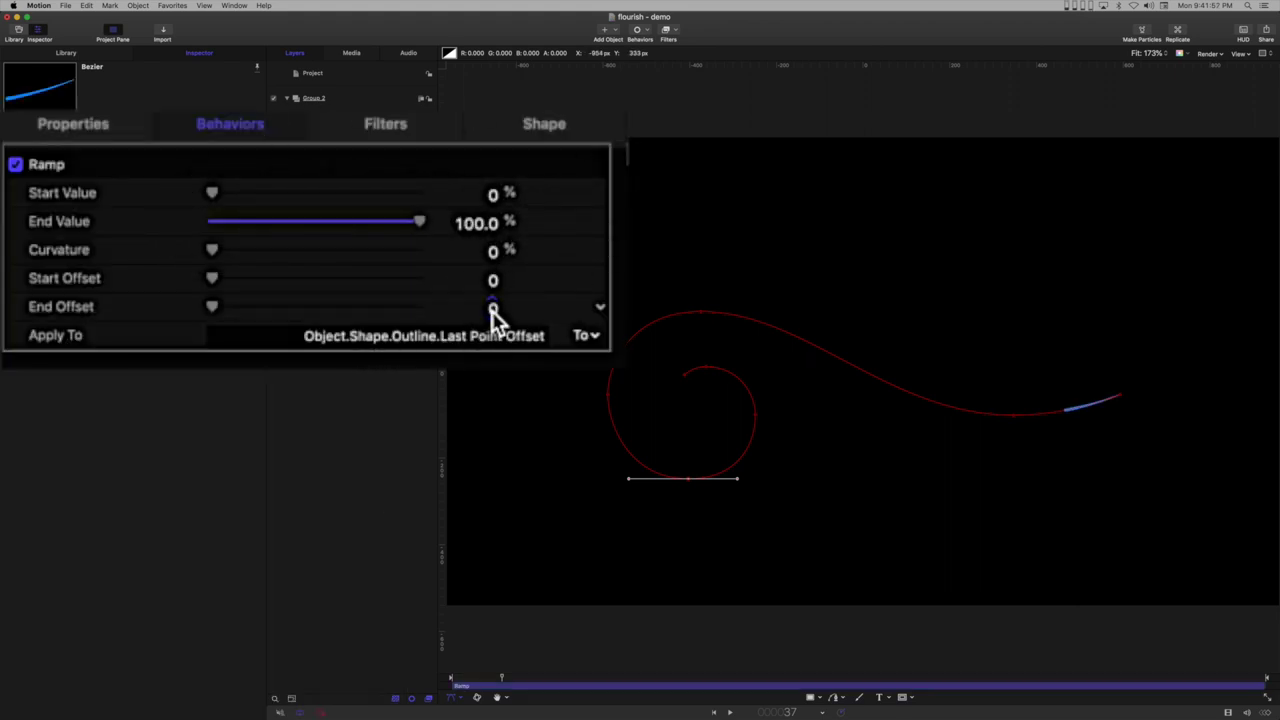
{"action": "left_click_drag", "start_coordinate": [493, 312], "coordinate": [950, 309]}
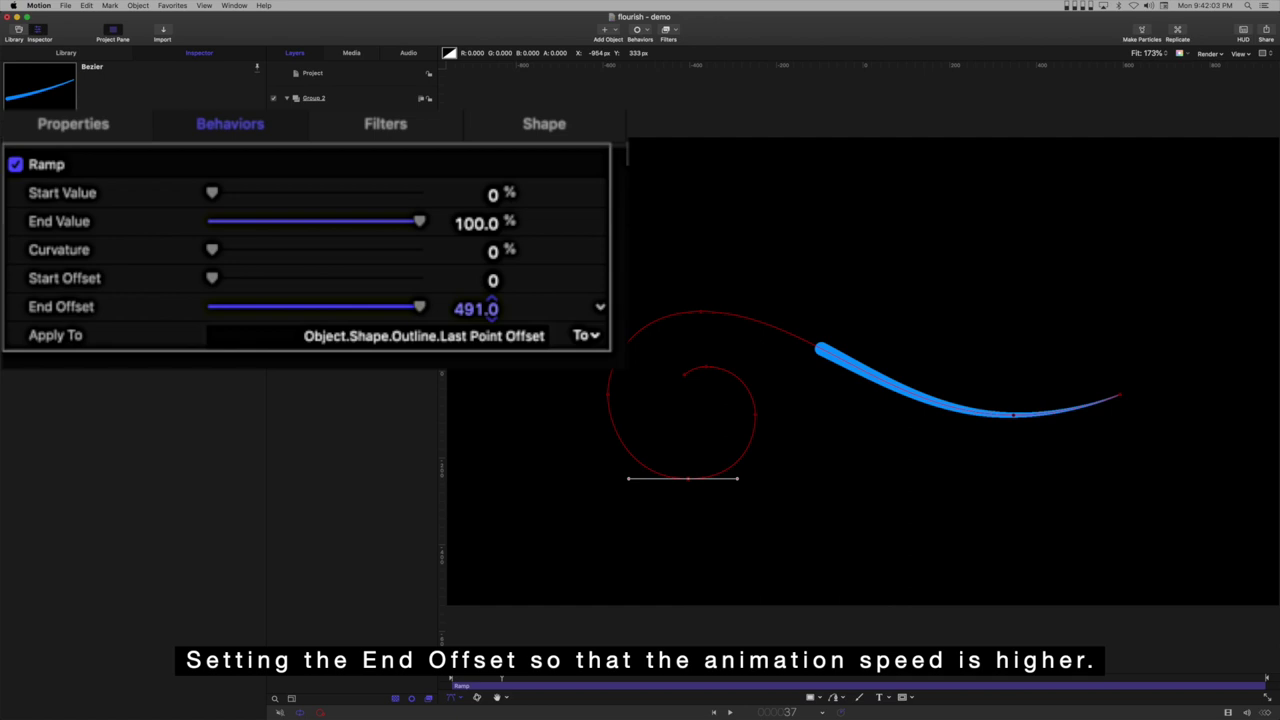
{"action": "left_click_drag", "start_coordinate": [491, 311], "coordinate": [491, 311]}
{"action": "left_click", "coordinate": [730, 712]}
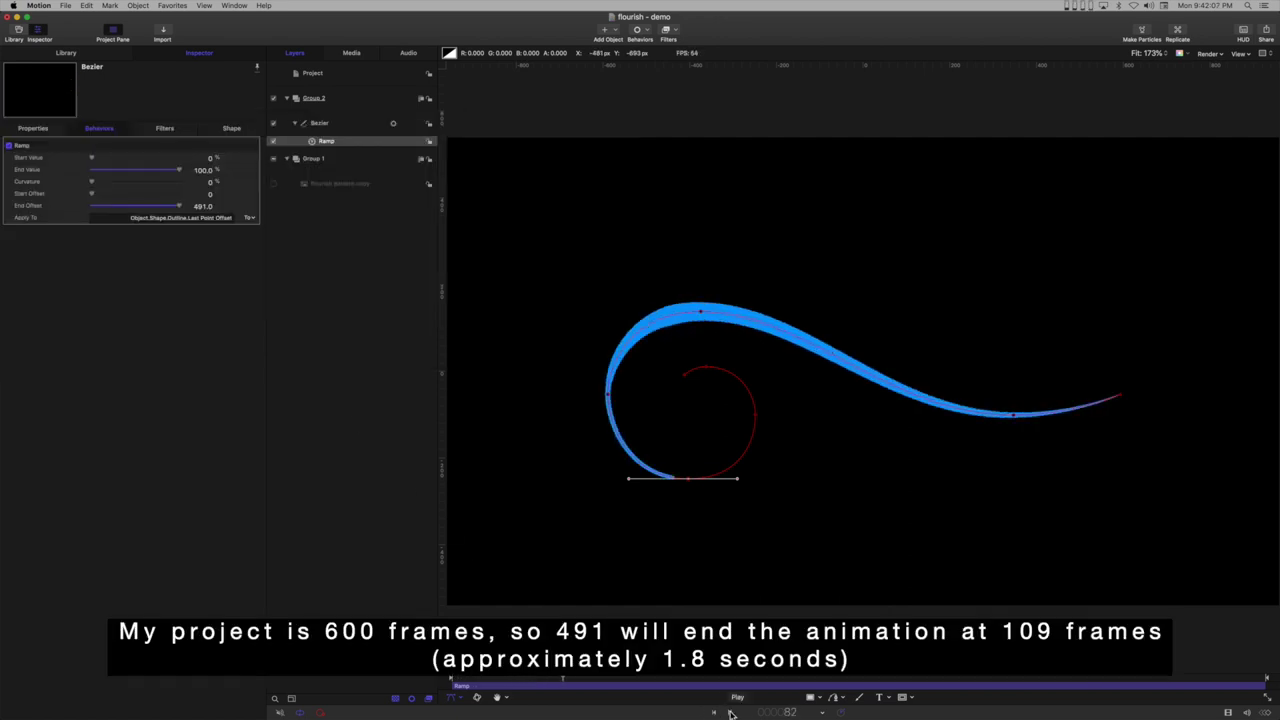
Step: Stop the playback, select Group 2, and replay the draw-on animation from the first frame to check the curve's smoothness
{"action": "left_click", "coordinate": [730, 712]}
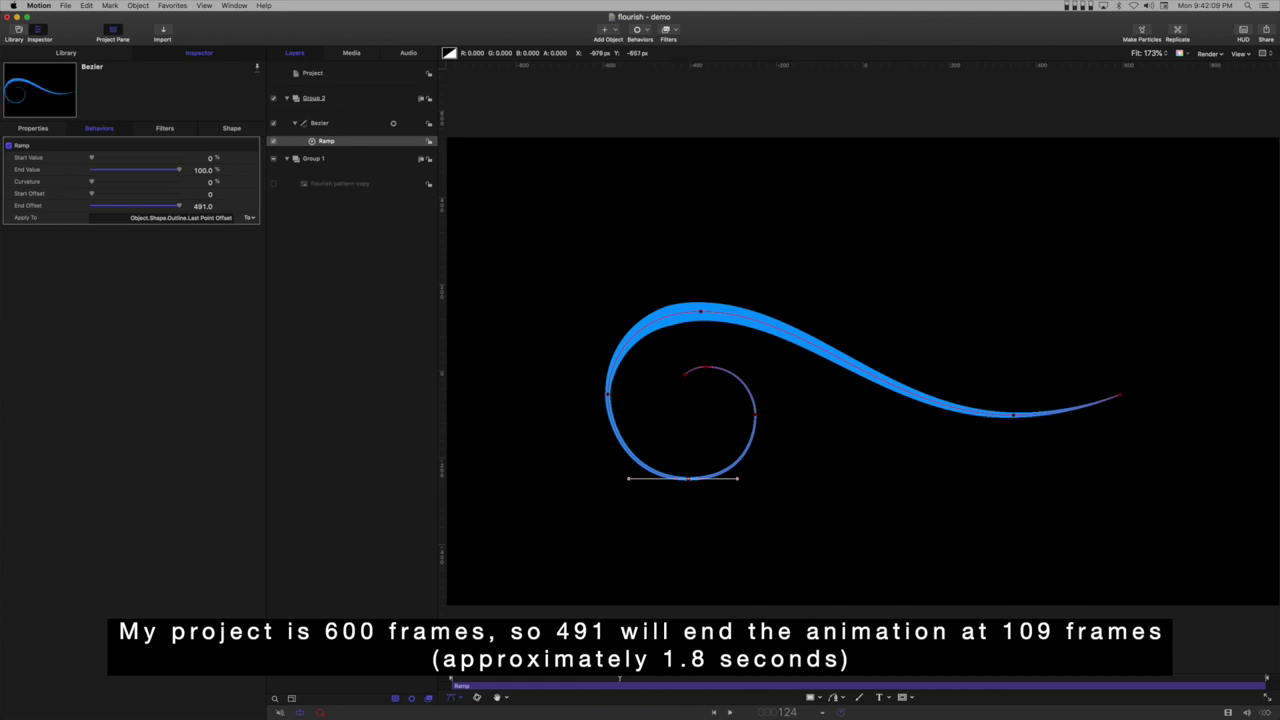
{"action": "left_click", "coordinate": [314, 98]}
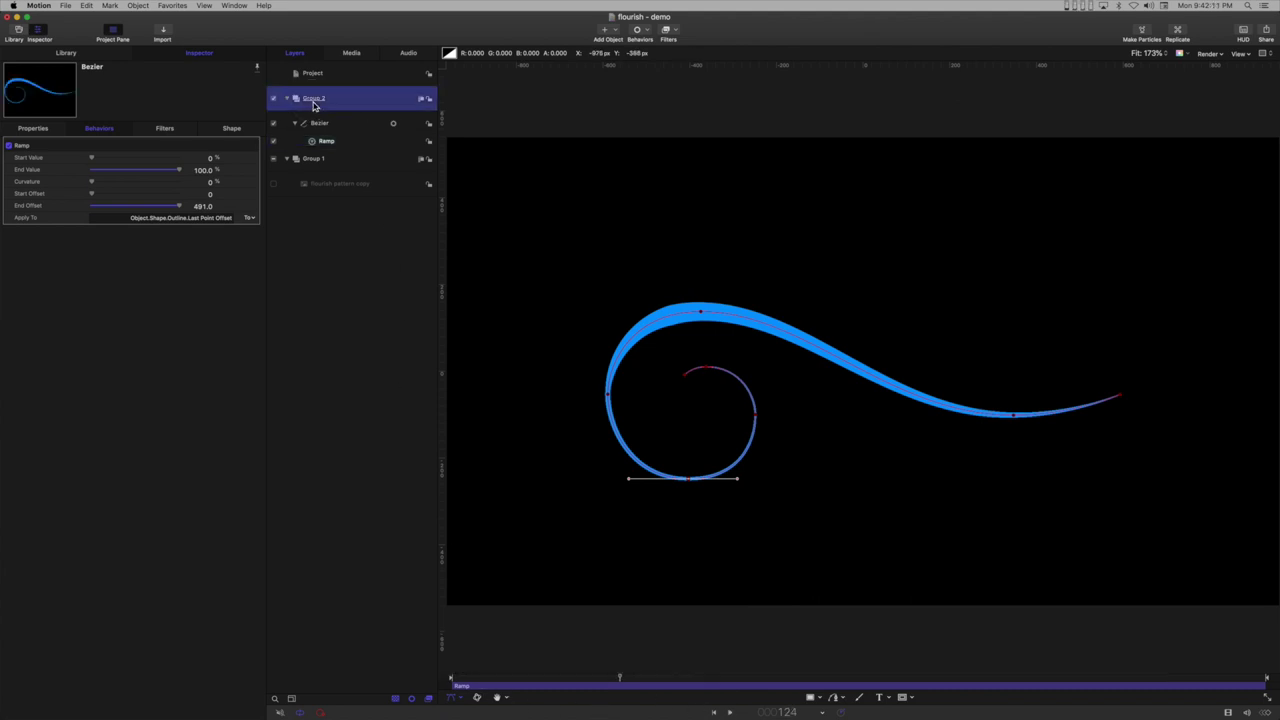
{"action": "left_click", "coordinate": [716, 712]}
{"action": "left_click", "coordinate": [730, 712]}
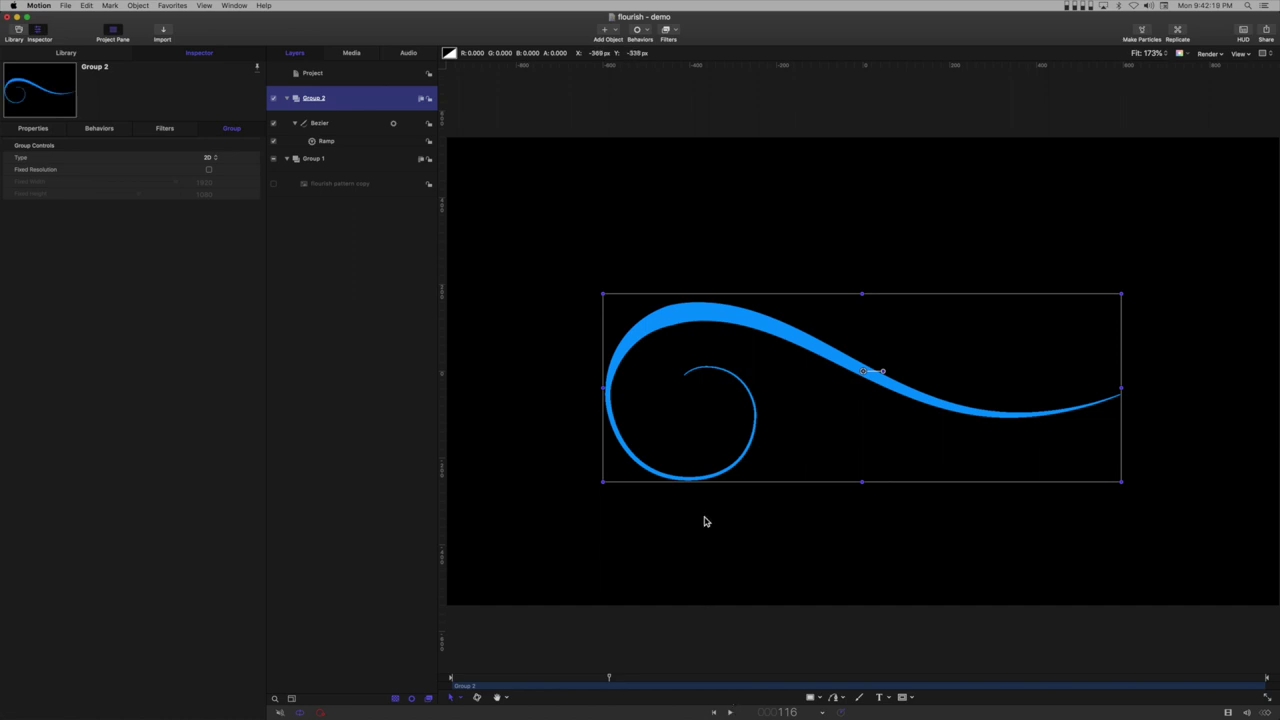
Step: Switch the Bezier shape to Edit Points and slightly lengthen the curl-side handle of the stem's highest point
{"action": "left_click", "coordinate": [320, 124]}
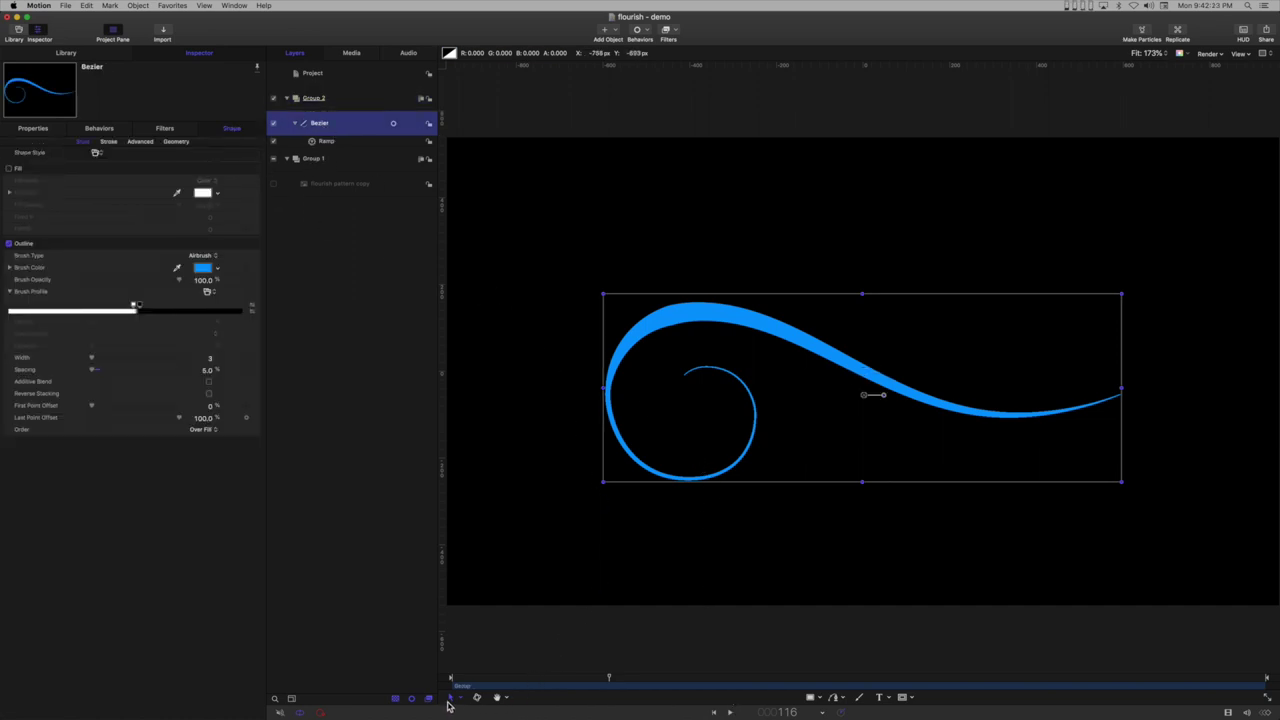
{"action": "left_click", "coordinate": [457, 699]}
{"action": "left_click", "coordinate": [472, 641]}
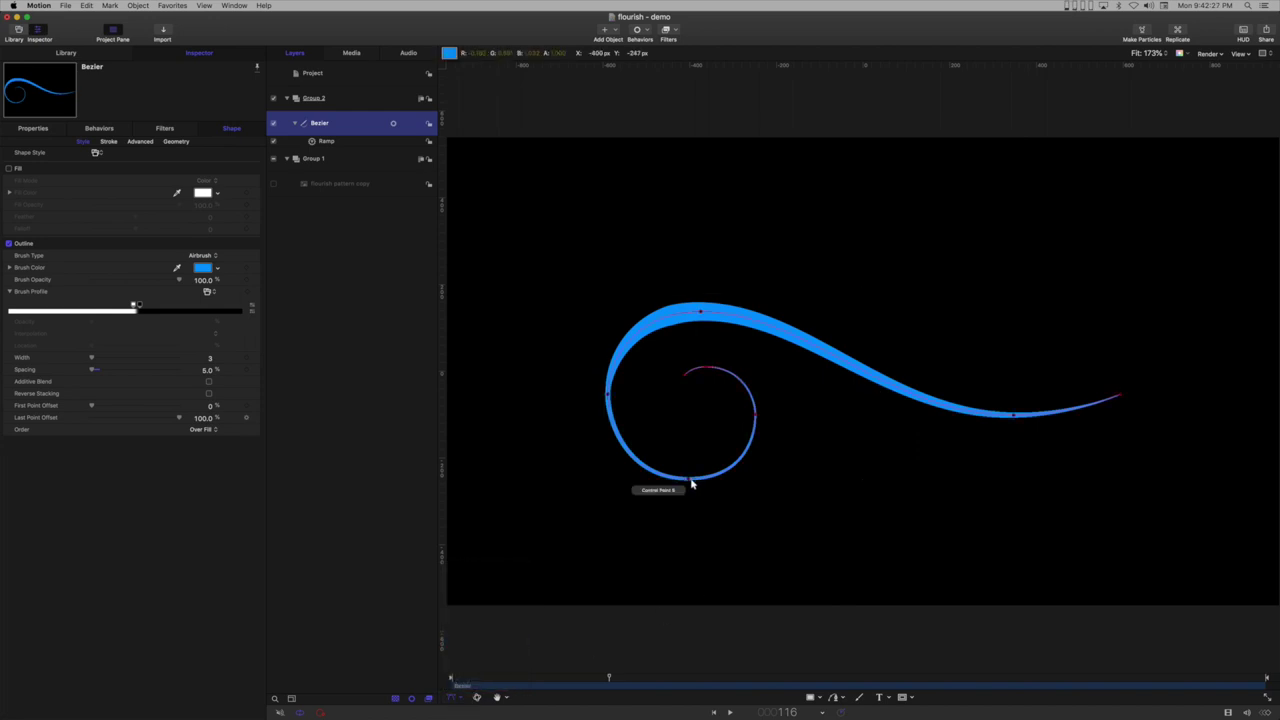
{"action": "left_click", "coordinate": [608, 397]}
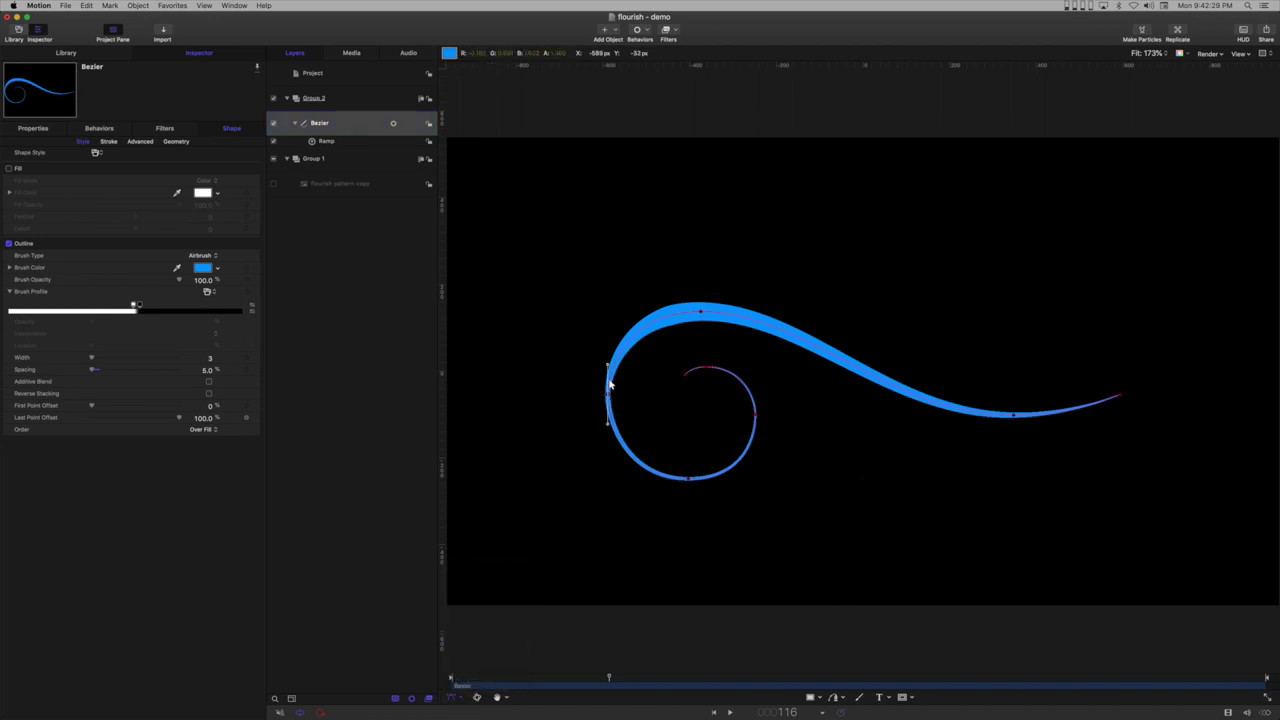
{"action": "left_click", "coordinate": [701, 314]}
{"action": "left_click", "coordinate": [631, 312]}
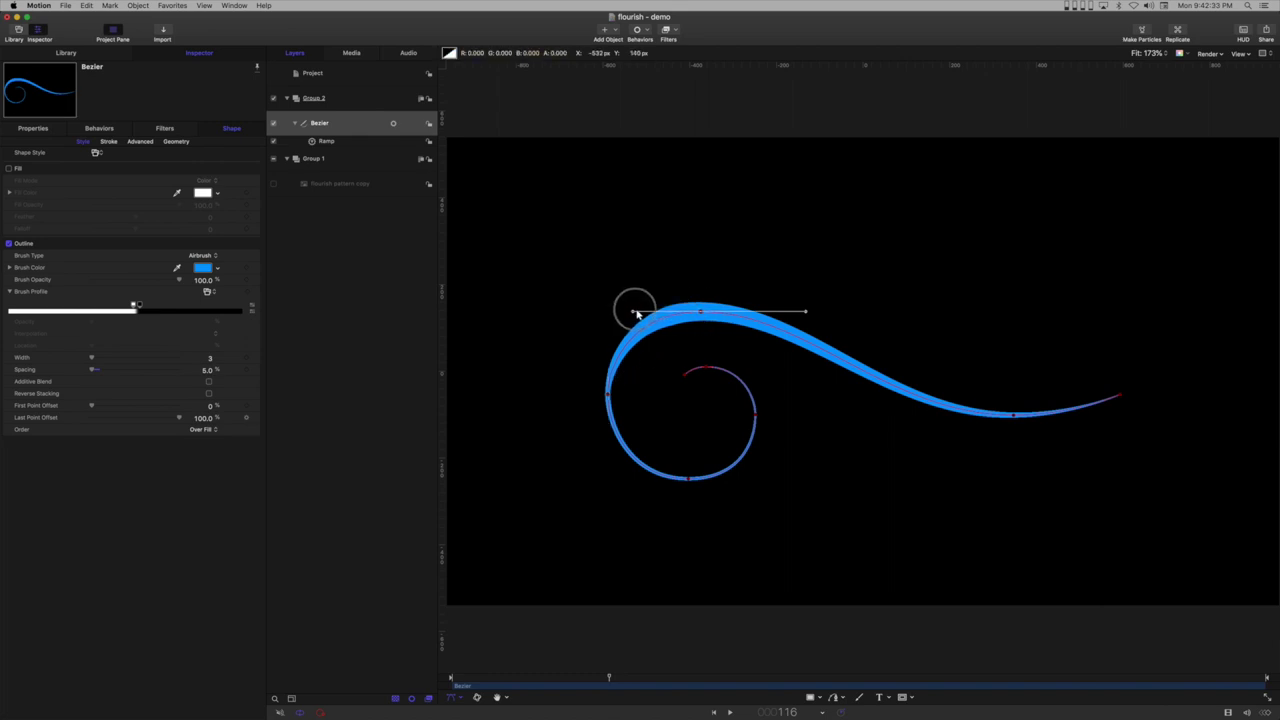
{"action": "left_click_drag", "start_coordinate": [630, 313], "coordinate": [627, 313]}
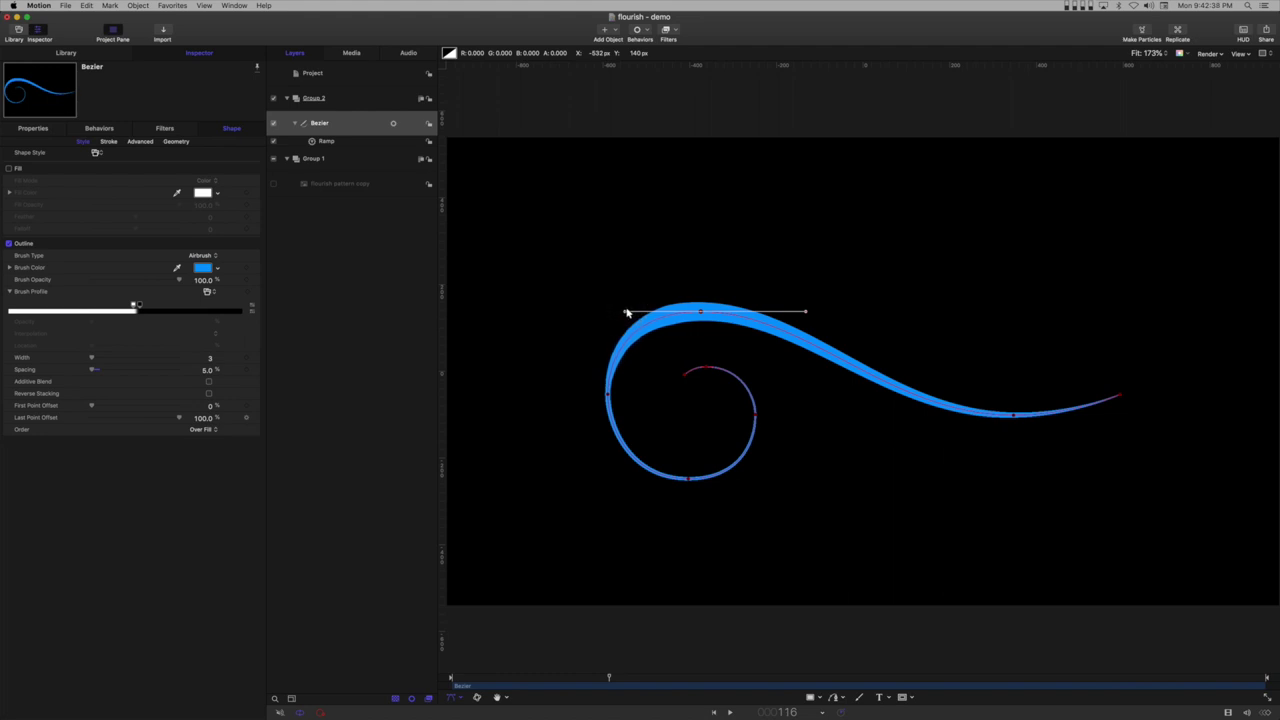
Step: Lengthen the lower handle of the curl's leftmost point, shorten the left handle of its lowest point, and deselect the shape
{"action": "left_click", "coordinate": [689, 480]}
{"action": "left_click", "coordinate": [608, 396]}
{"action": "left_click_drag", "start_coordinate": [609, 427], "coordinate": [606, 448]}
{"action": "left_click", "coordinate": [691, 481]}
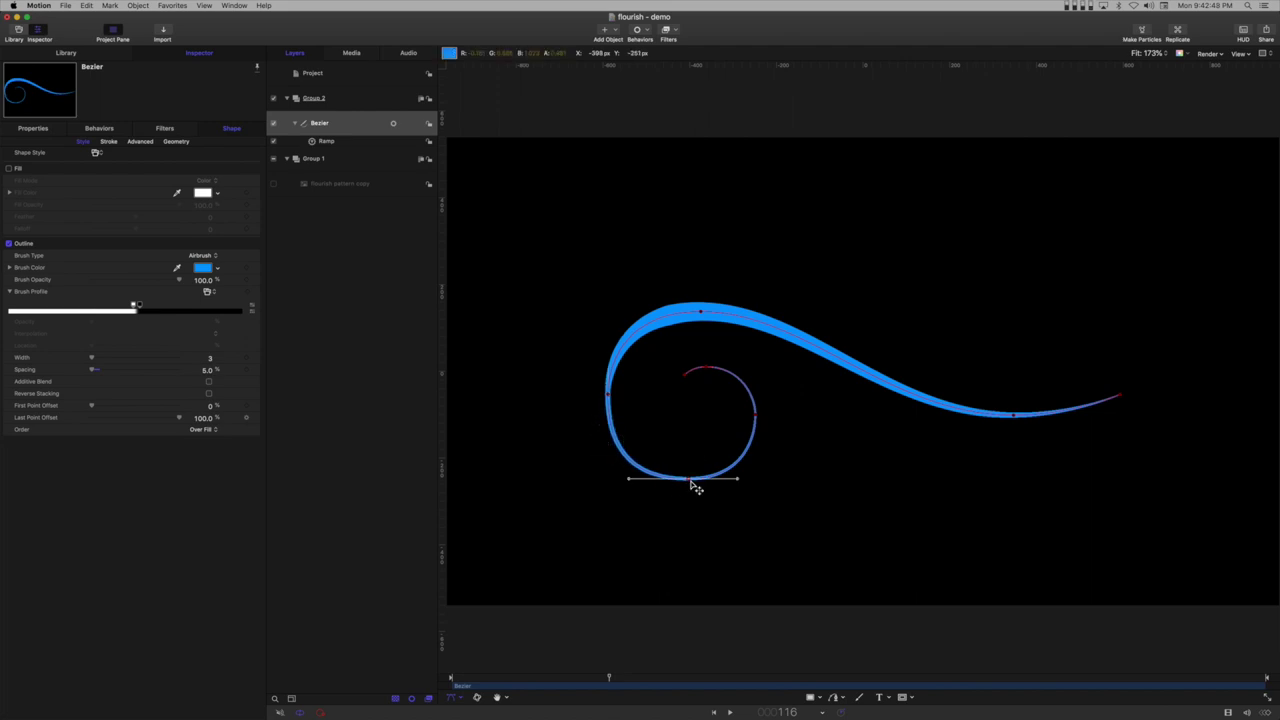
{"action": "mouse_move", "coordinate": [632, 485]}
{"action": "left_mouse_down"}
{"action": "mouse_move", "coordinate": [661, 486]}
{"action": "mouse_move", "coordinate": [643, 488]}
{"action": "left_mouse_up"}
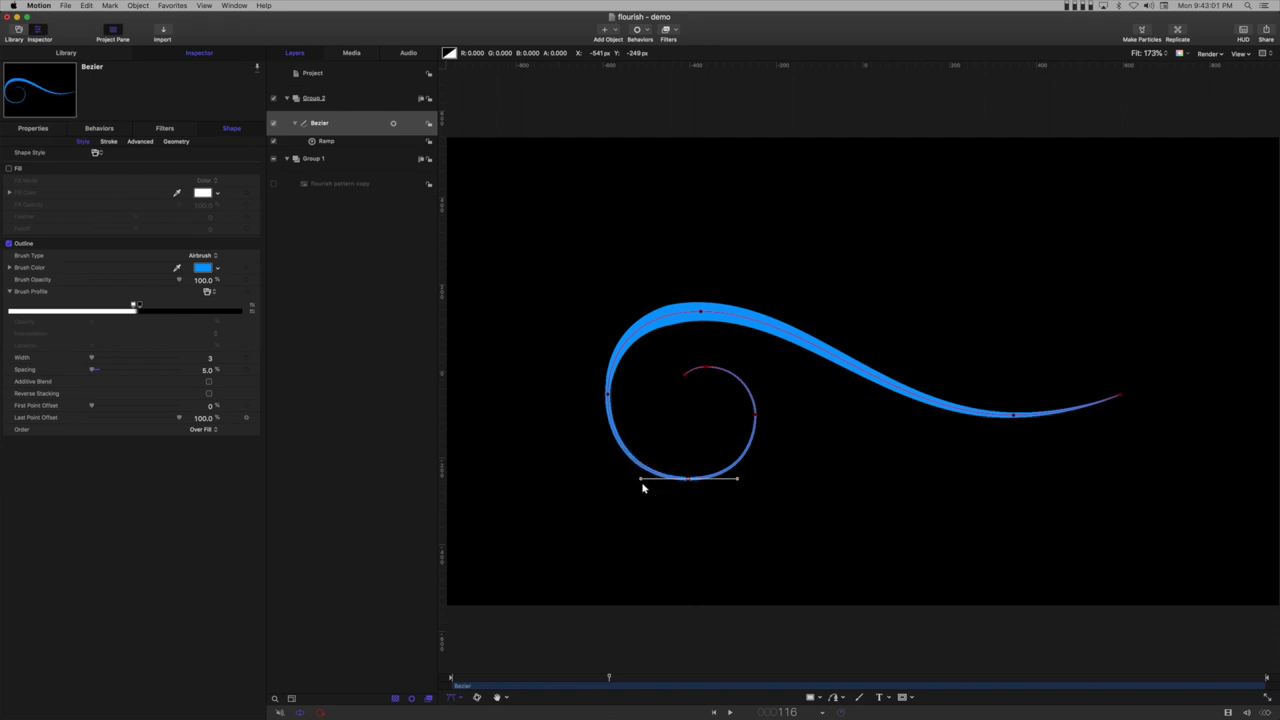
{"action": "left_click", "coordinate": [391, 443]}
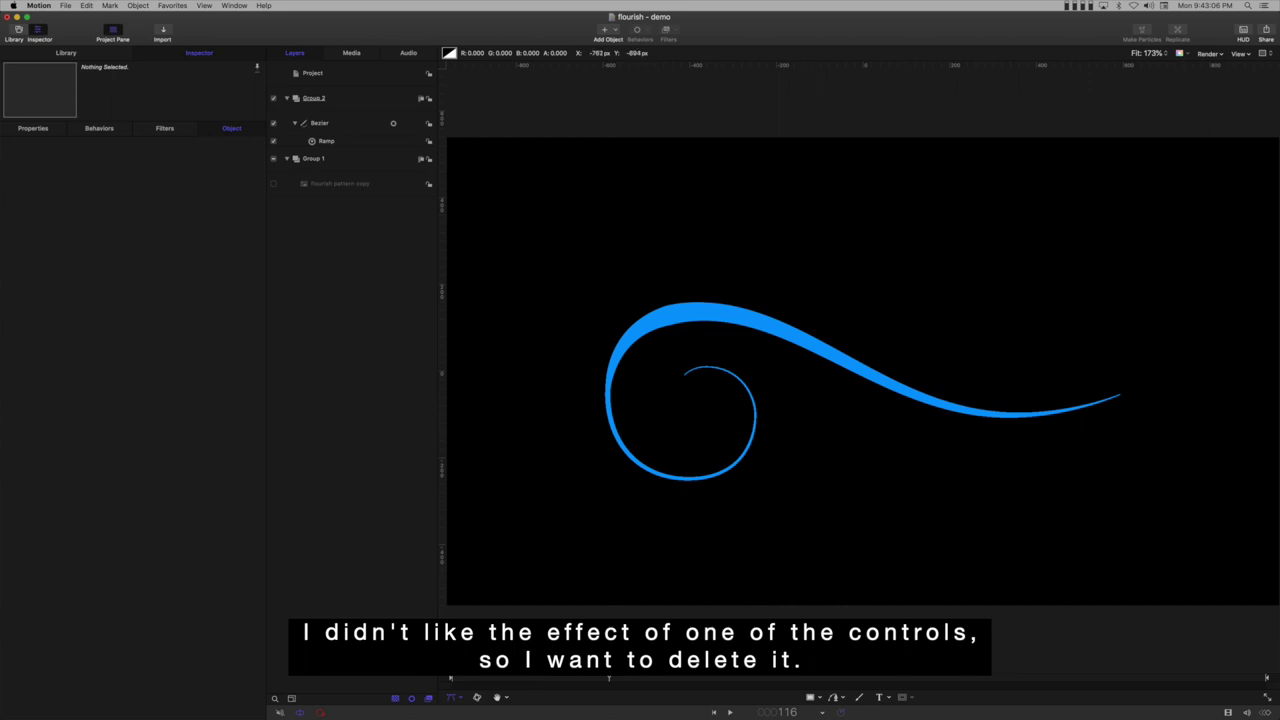
Step: Switch the Bezier shape to Adjust Item, delete the stroke control on the curl's left side, and play back the animation
{"action": "left_click", "coordinate": [636, 341]}
{"action": "left_click", "coordinate": [452, 697]}
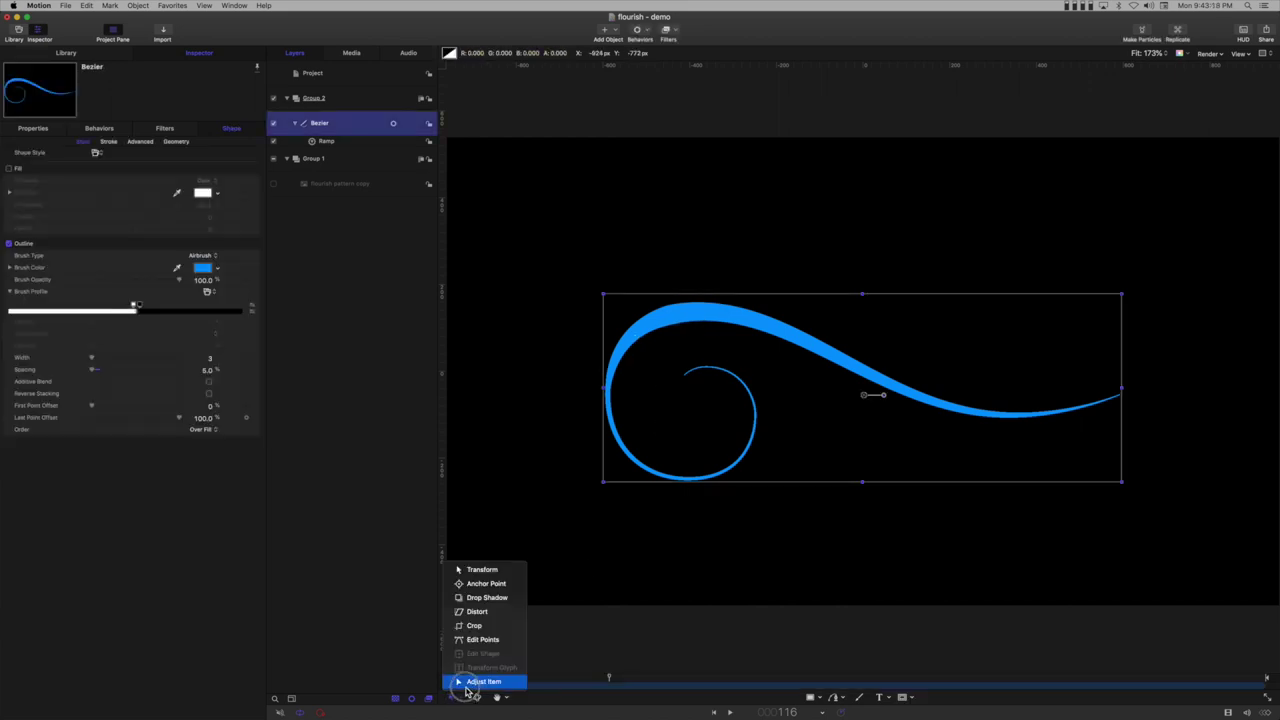
{"action": "left_click", "coordinate": [470, 677]}
{"action": "left_click", "coordinate": [718, 503]}
{"action": "left_click", "coordinate": [611, 388]}
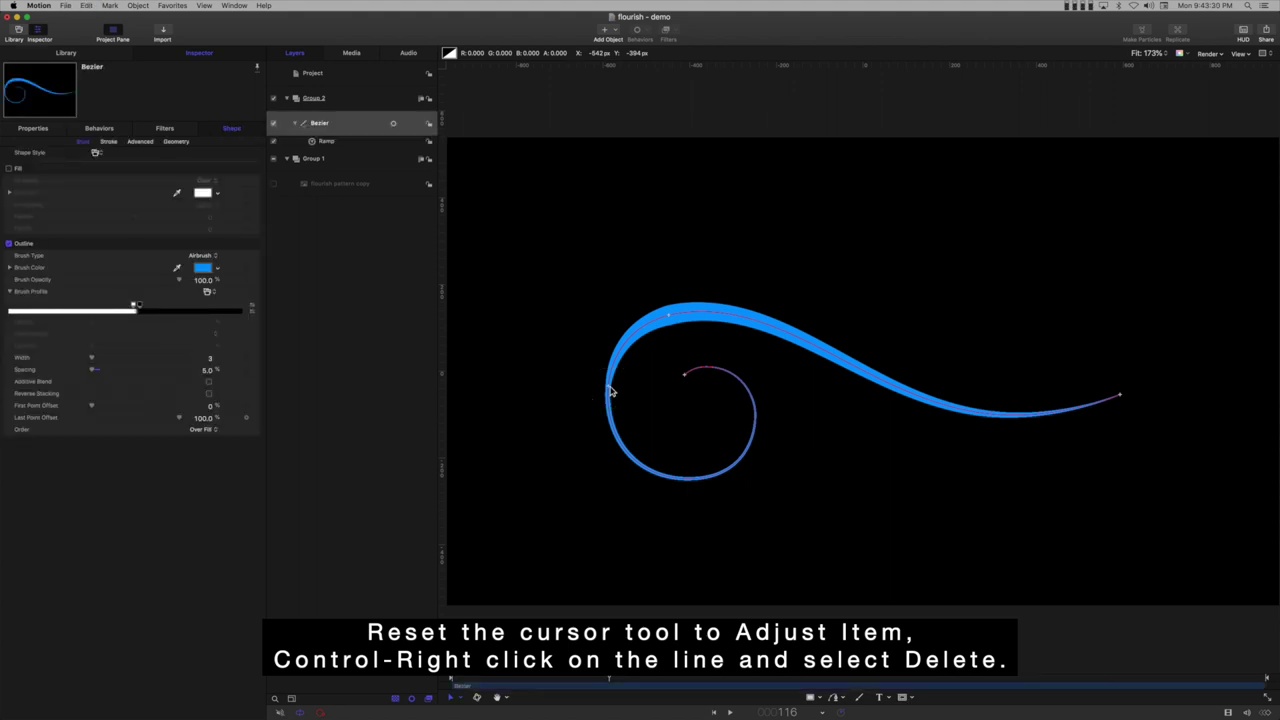
{"action": "left_click", "coordinate": [609, 387]}
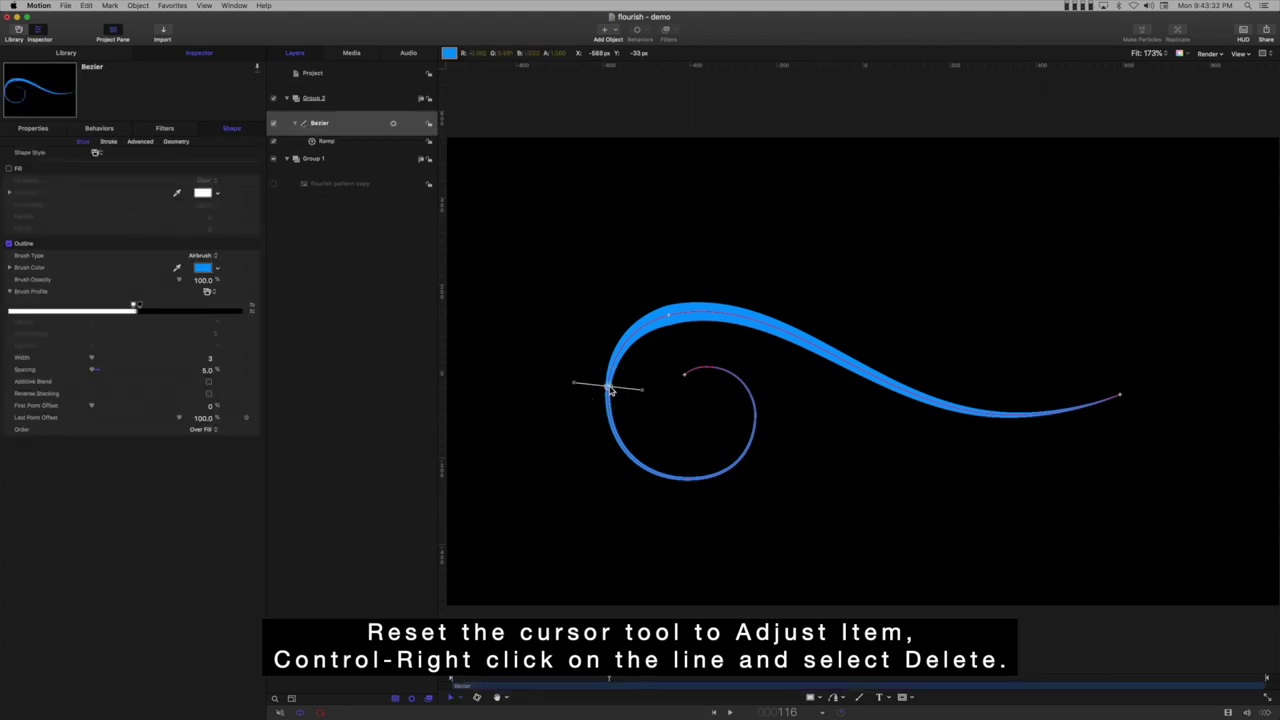
{"action": "right_click", "coordinate": [609, 388]}
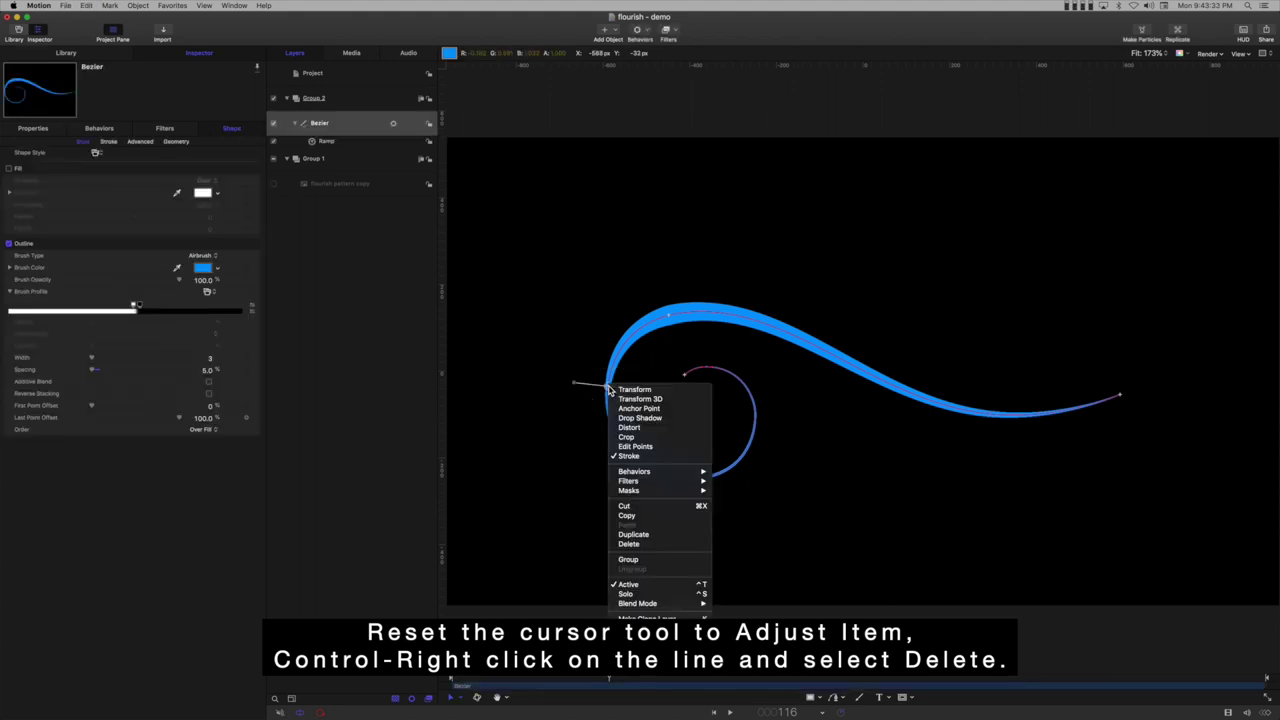
{"action": "left_click", "coordinate": [632, 546]}
{"action": "left_click", "coordinate": [632, 552]}
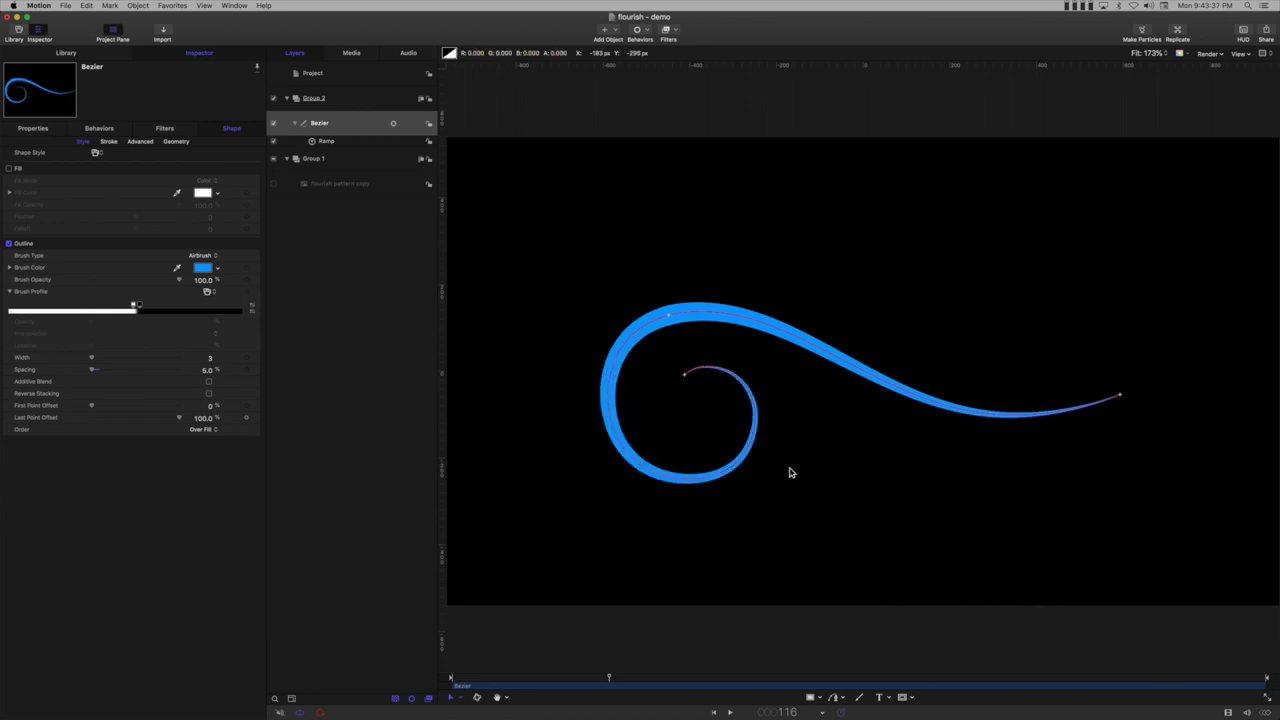
{"action": "left_click", "coordinate": [730, 713]}
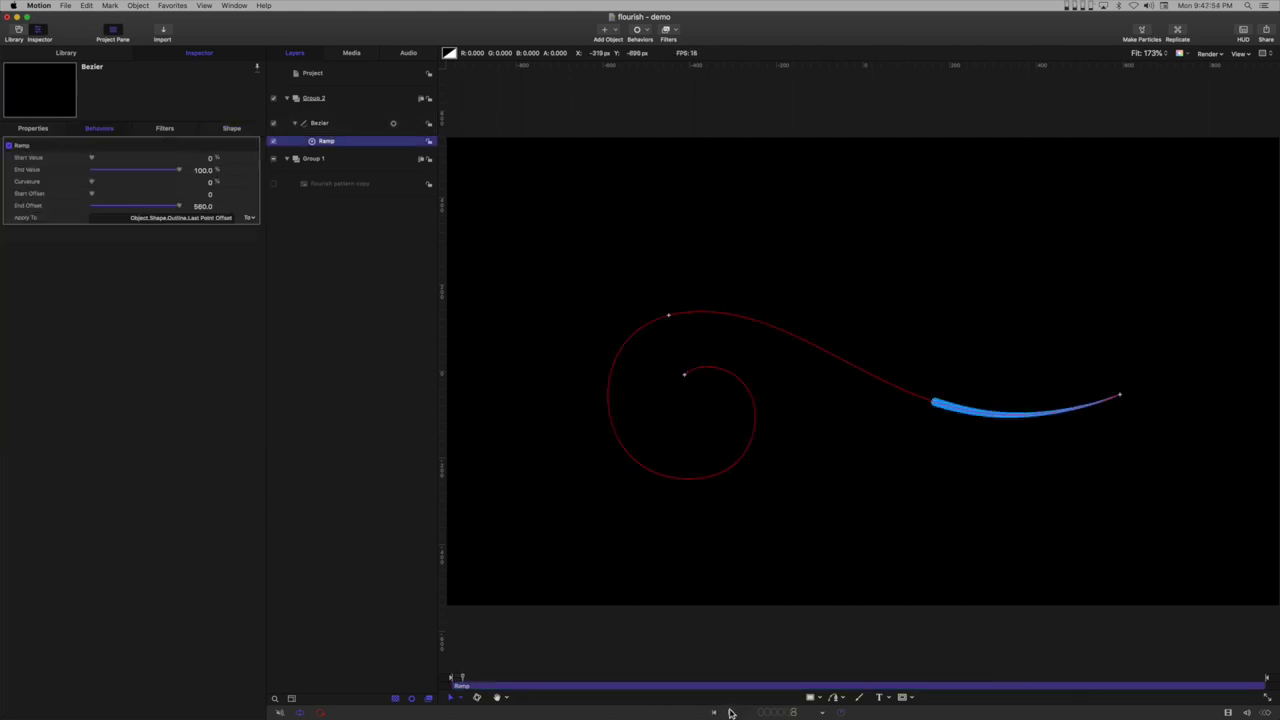